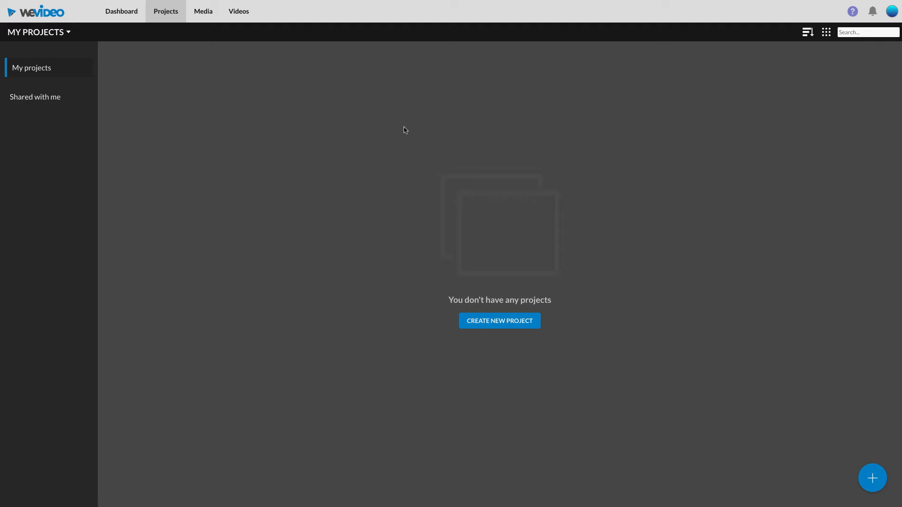
Open Video Project 01 from the projects shared with me and review its members, project media, finished videos and edits
{"action": "left_click", "coordinate": [35, 100]}
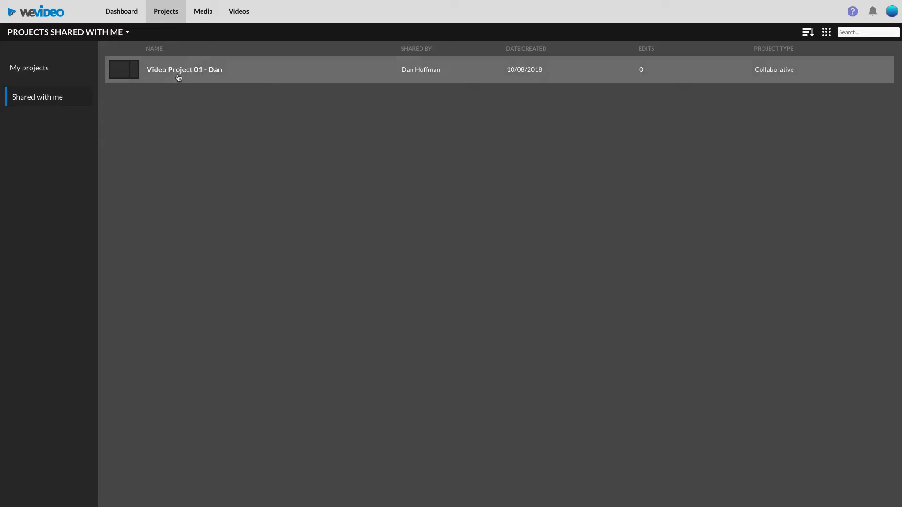
{"action": "left_click", "coordinate": [216, 71]}
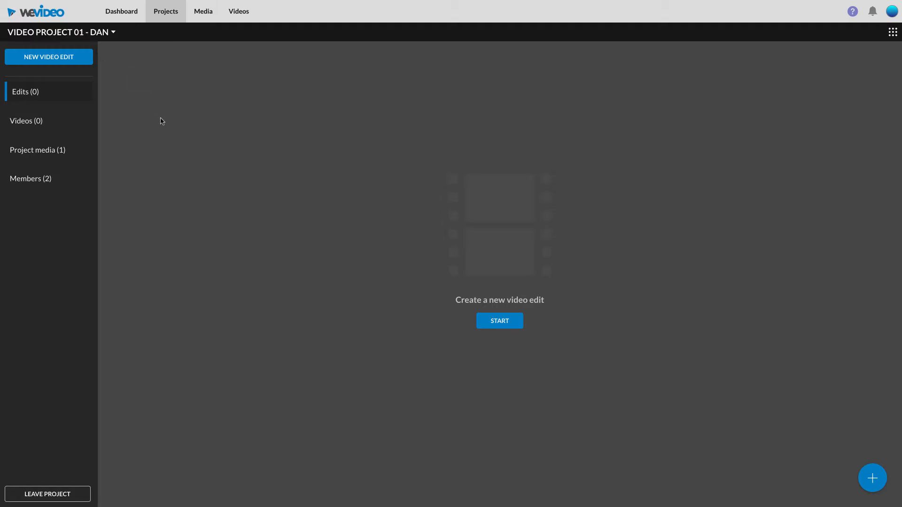
{"action": "left_click", "coordinate": [39, 183]}
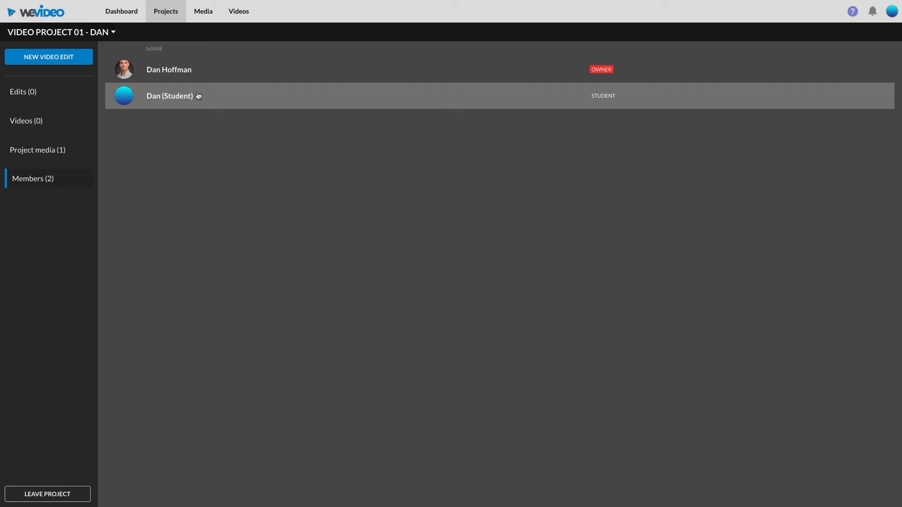
{"action": "left_click", "coordinate": [57, 154]}
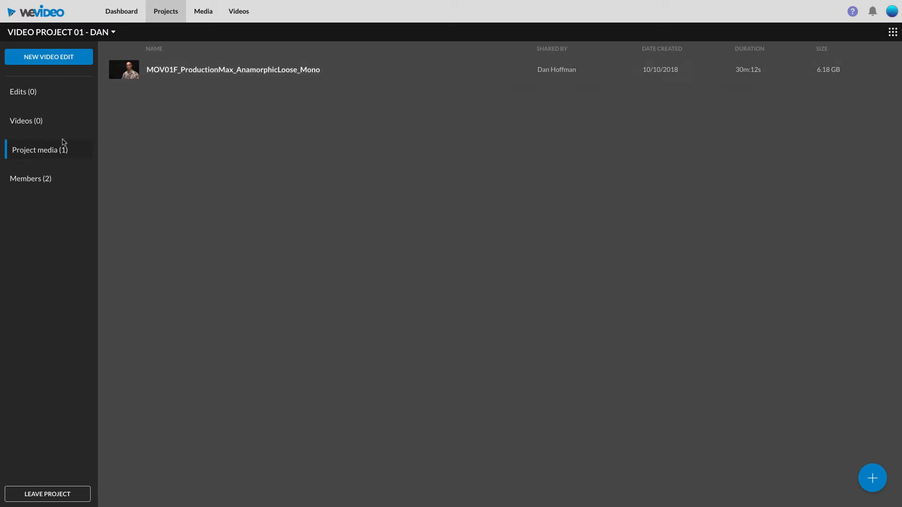
{"action": "left_click", "coordinate": [40, 122]}
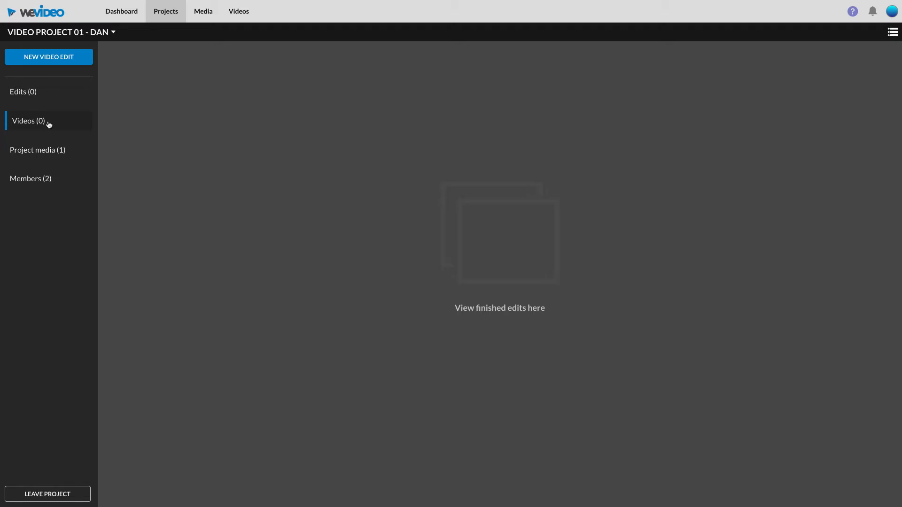
{"action": "left_click", "coordinate": [48, 98]}
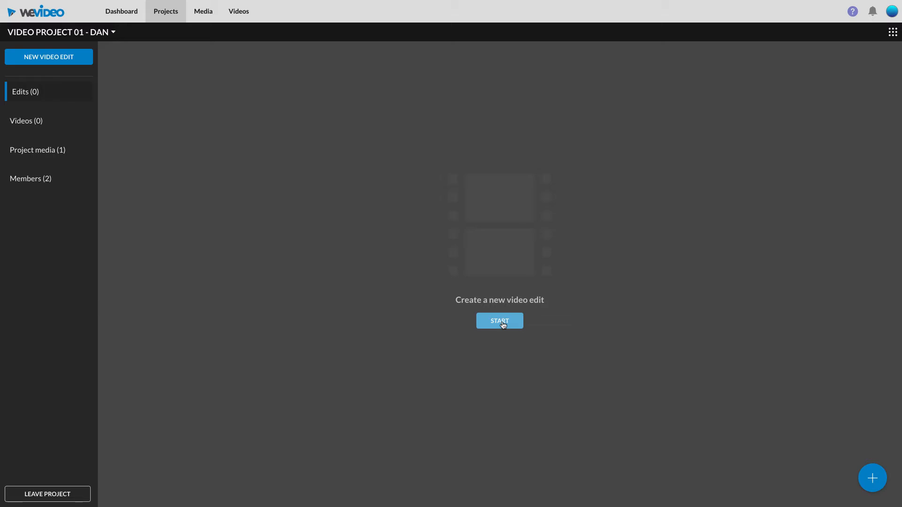
Create a new video edit in the wide format with no template (blank)
{"action": "left_click", "coordinate": [501, 322]}
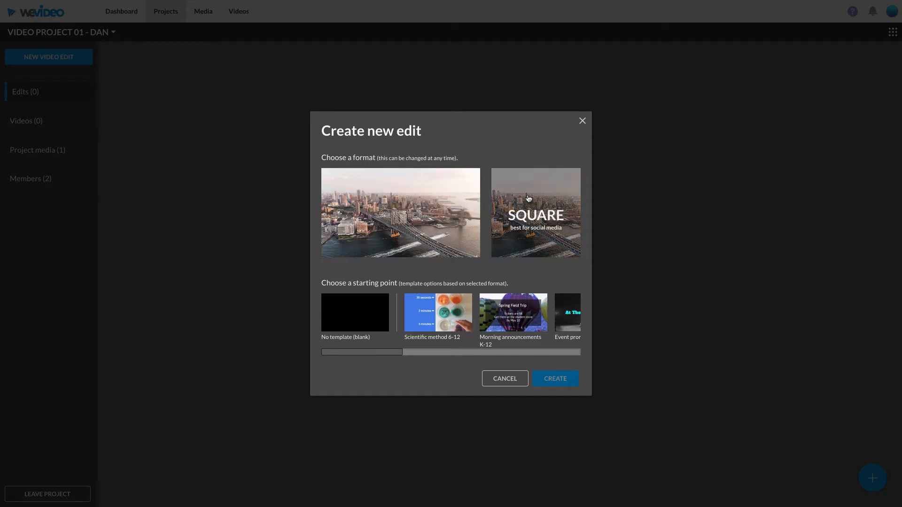
{"action": "left_click", "coordinate": [399, 202]}
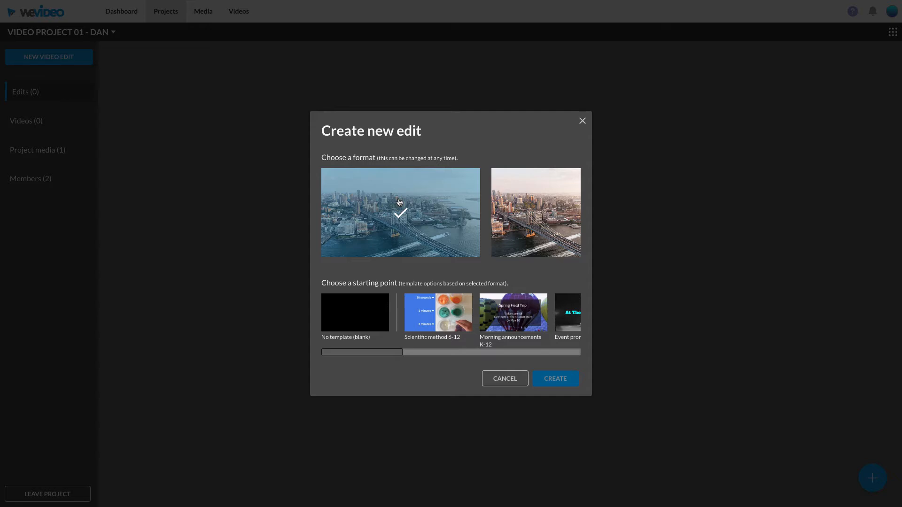
{"action": "left_click", "coordinate": [351, 316]}
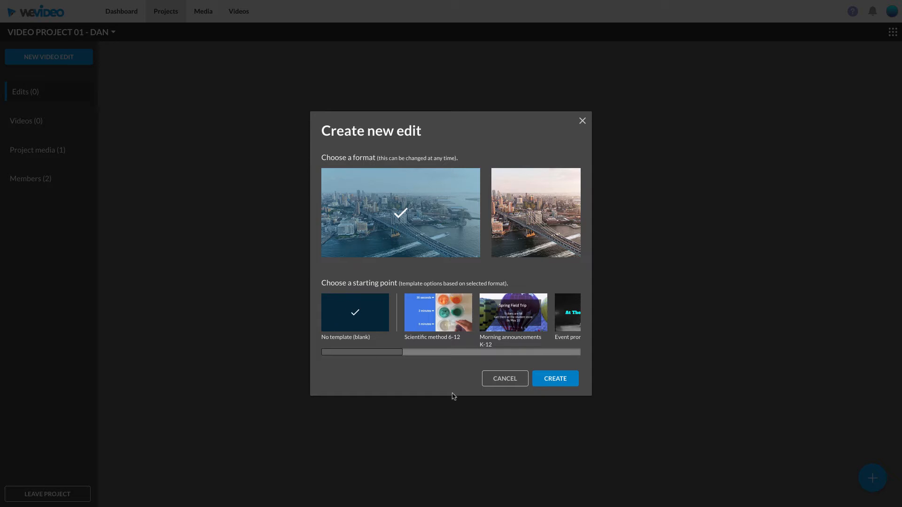
{"action": "left_click", "coordinate": [556, 379]}
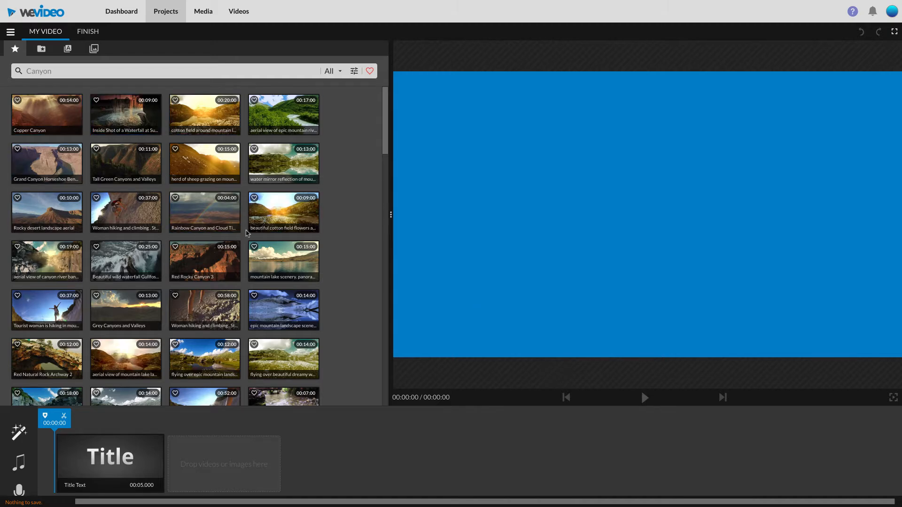
Browse the suggested Canyon stock media and preview the Copper Canyon clip and the aerial mountain river clip
{"action": "scroll", "coordinate": [248, 233], "scroll_direction": "down", "scroll_amount": 7}
{"action": "scroll", "coordinate": [248, 233], "scroll_direction": "up", "scroll_amount": 7}
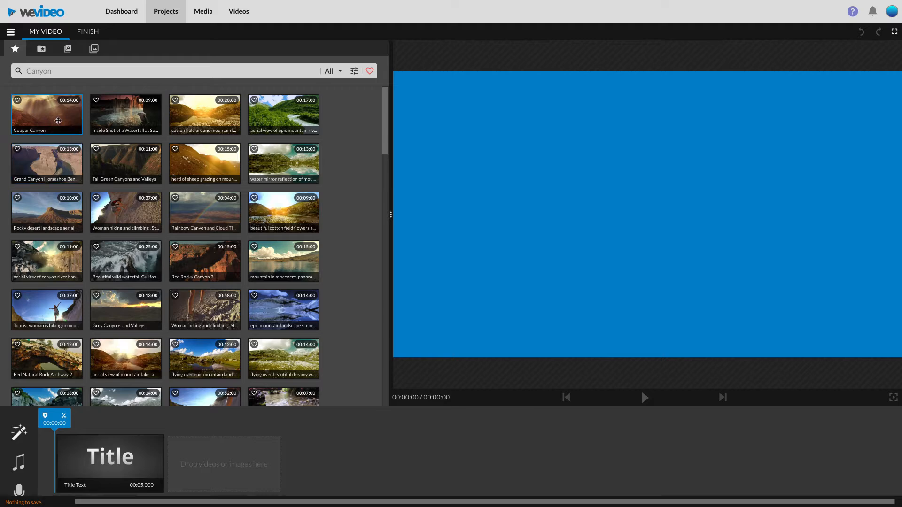
{"action": "left_click", "coordinate": [58, 120]}
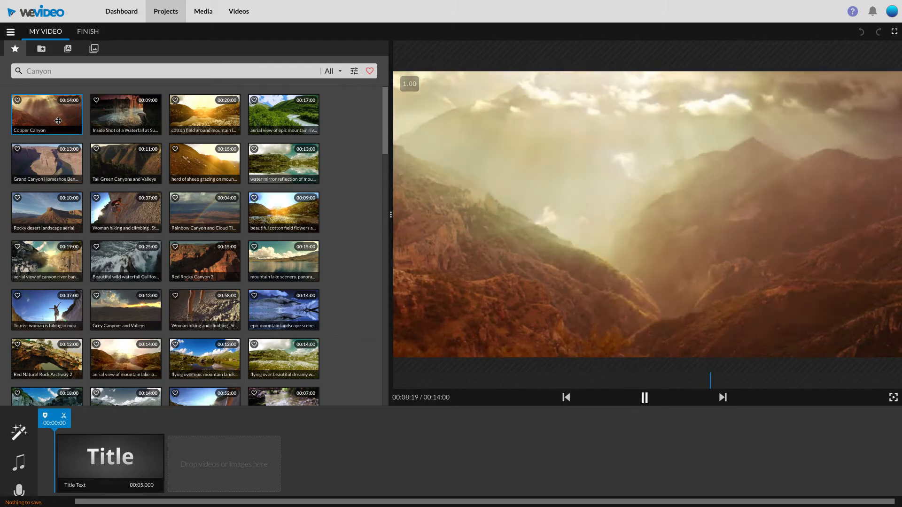
{"action": "left_click", "coordinate": [285, 120]}
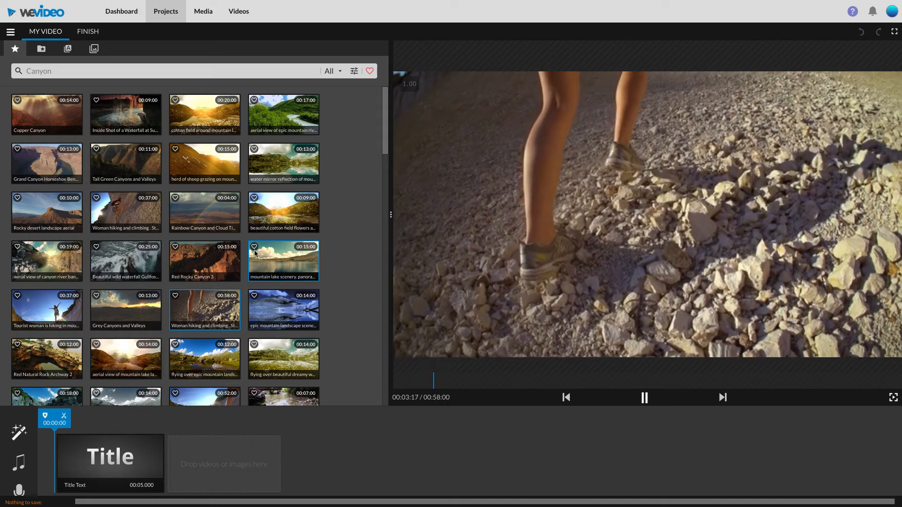
Filter the Canyon stock media to images and preview several adventure couple, tourist and forest rock photos
{"action": "left_click", "coordinate": [337, 73]}
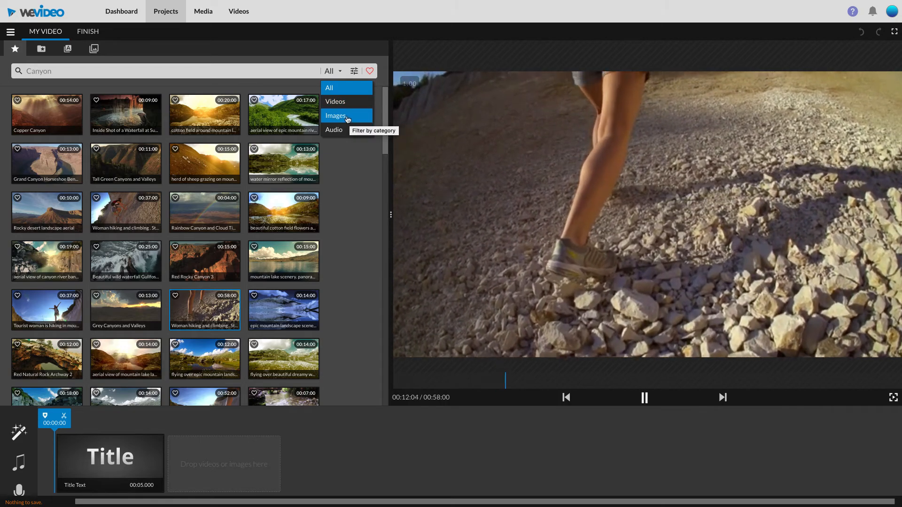
{"action": "left_click", "coordinate": [350, 120]}
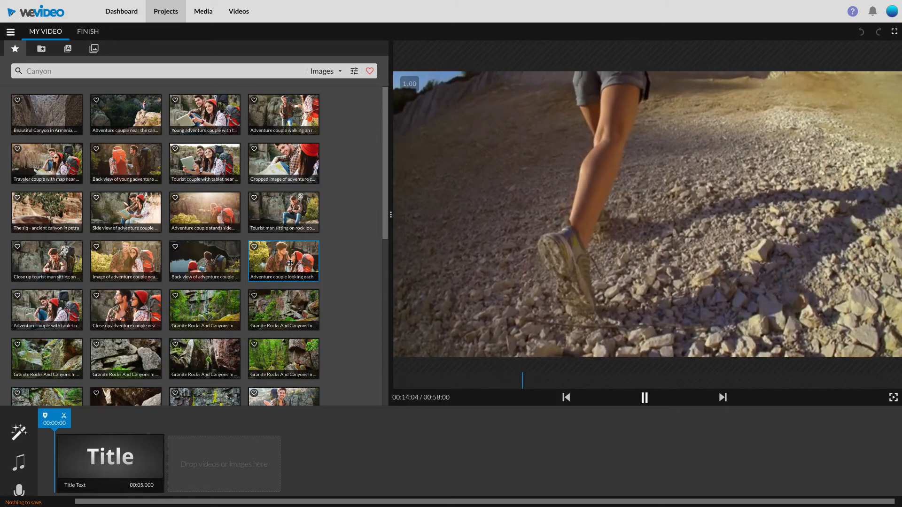
{"action": "left_click", "coordinate": [290, 262]}
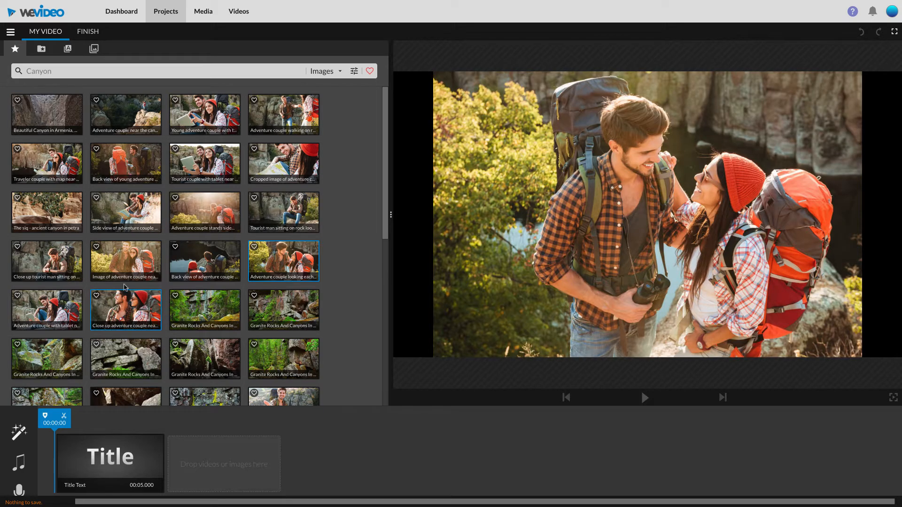
{"action": "left_click", "coordinate": [124, 267]}
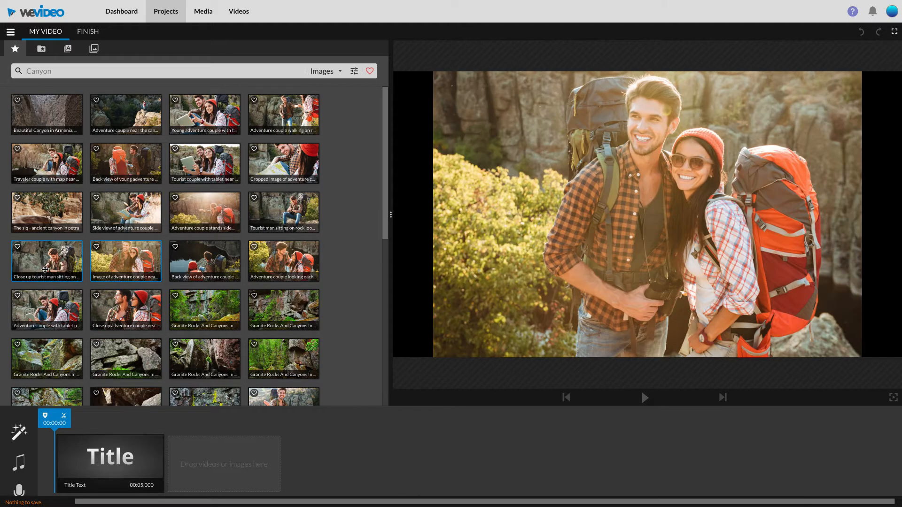
{"action": "left_click", "coordinate": [45, 270]}
{"action": "scroll", "coordinate": [46, 270], "scroll_direction": "down", "scroll_amount": 7}
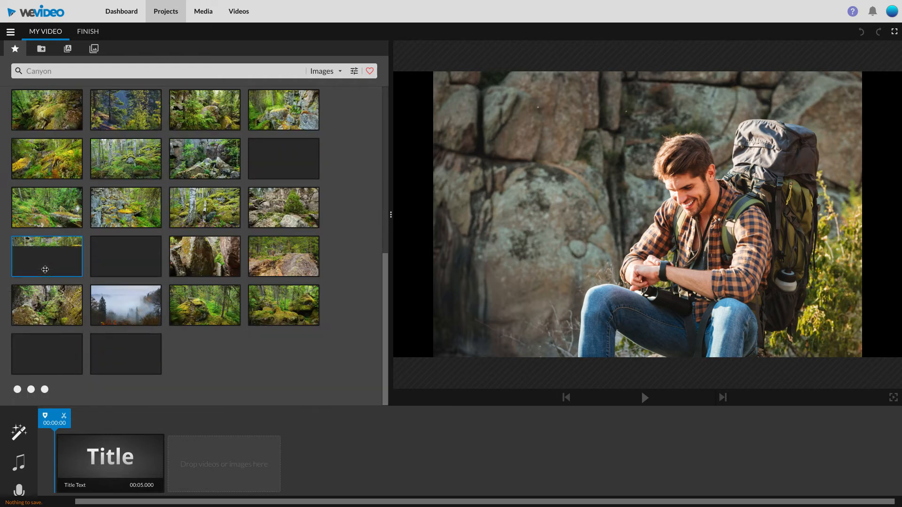
{"action": "left_click", "coordinate": [211, 260]}
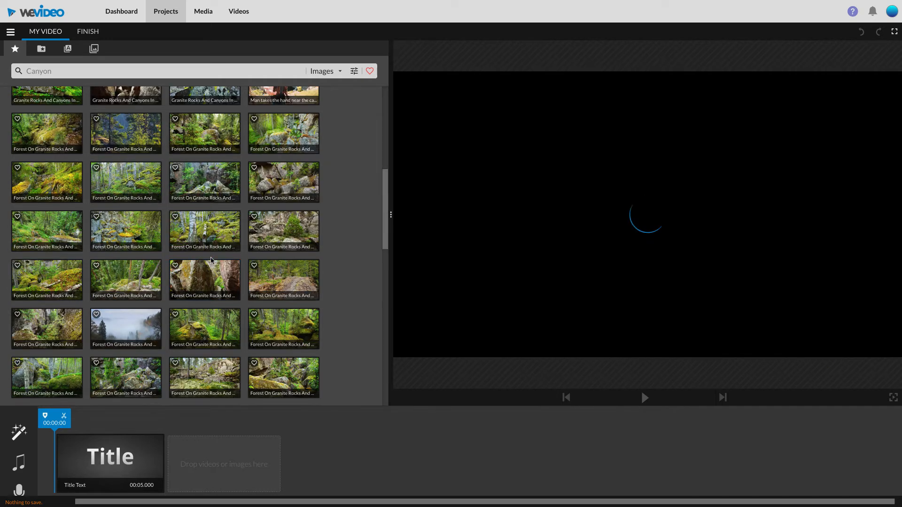
Filter the Canyon stock media to audio, and reset the category filter to all
{"action": "left_click", "coordinate": [339, 75]}
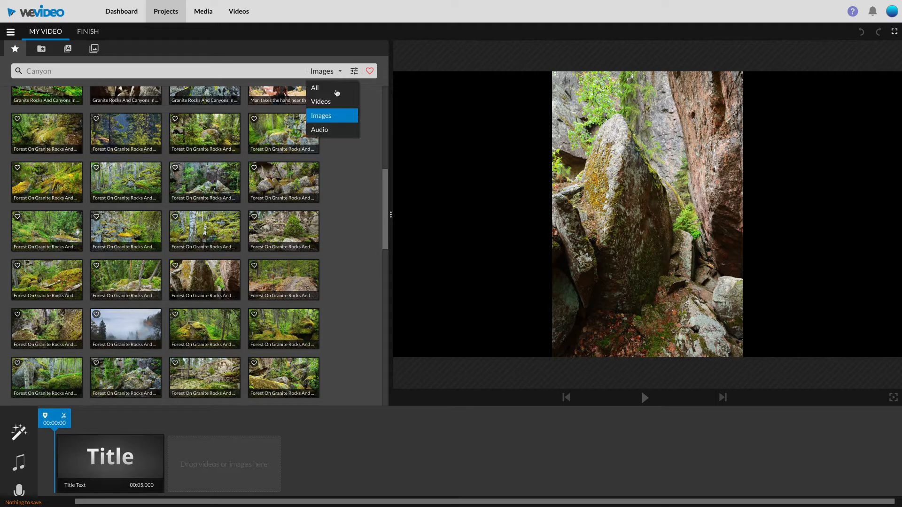
{"action": "left_click", "coordinate": [327, 130]}
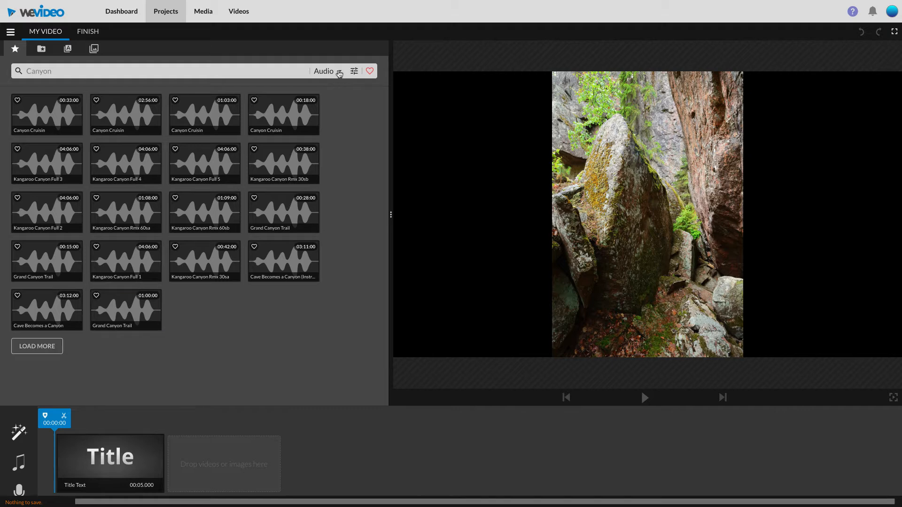
{"action": "left_click", "coordinate": [339, 74]}
{"action": "left_click", "coordinate": [331, 89]}
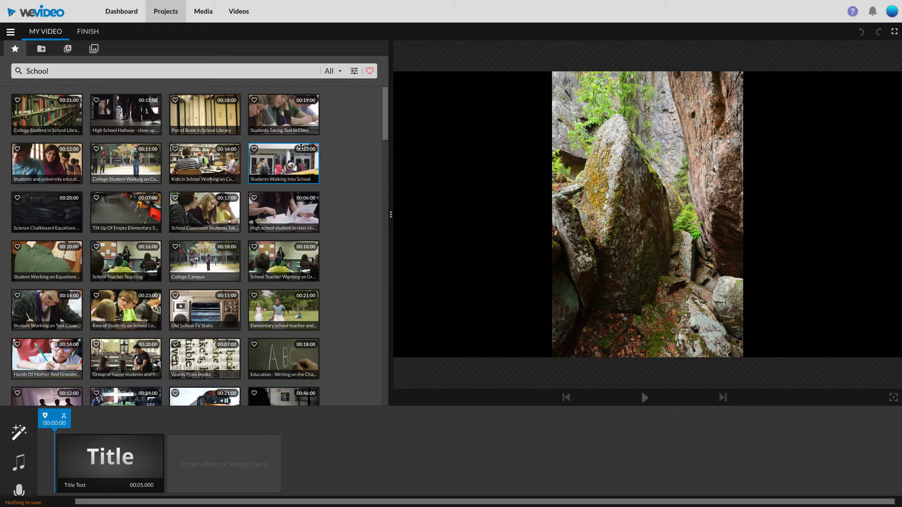
Preview the School stock clips of the elementary school children, the student working on equations, the library books and the chalkboard writing
{"action": "left_click", "coordinate": [289, 306]}
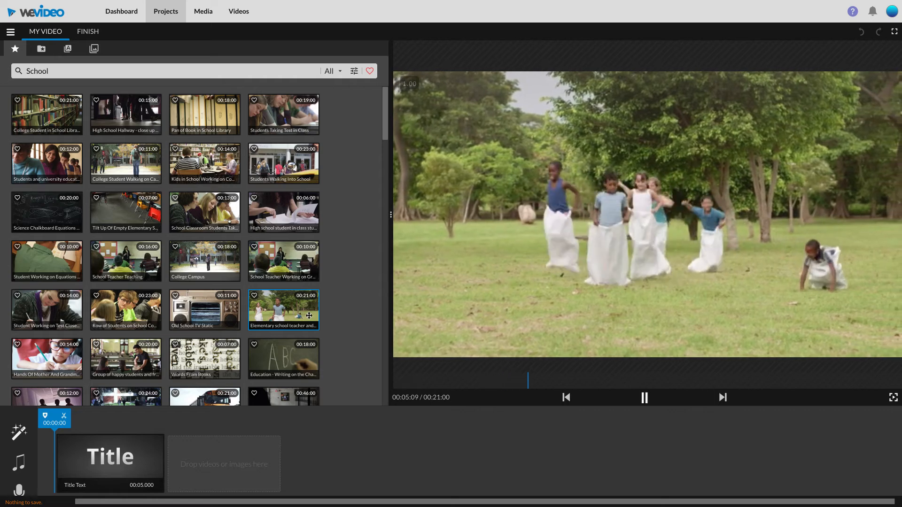
{"action": "left_click", "coordinate": [47, 273]}
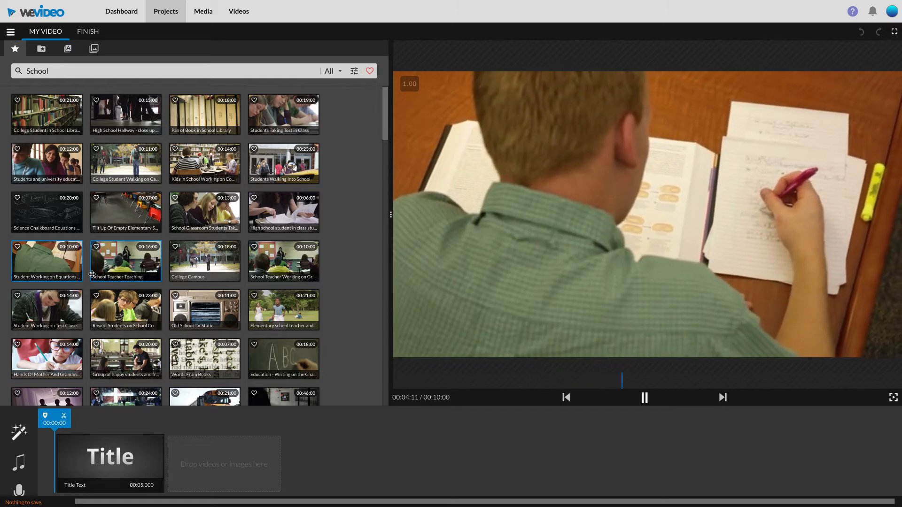
{"action": "left_click", "coordinate": [206, 118]}
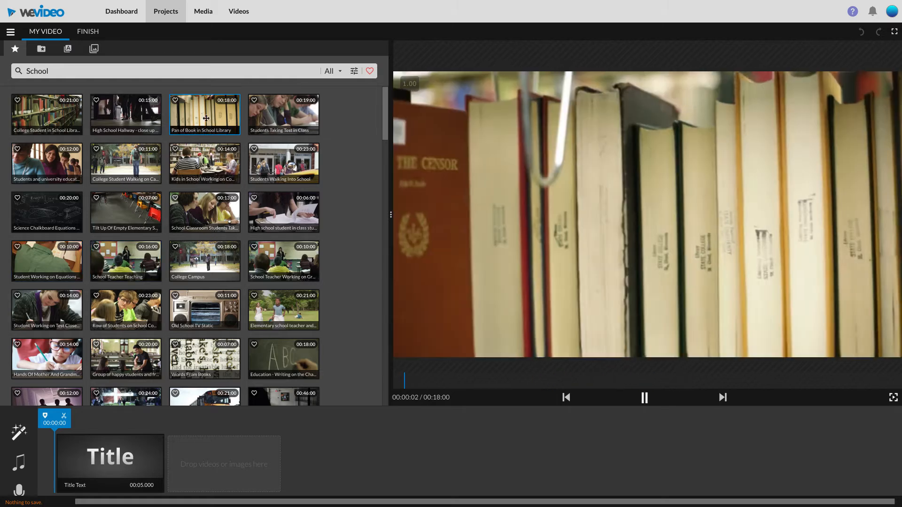
{"action": "left_click", "coordinate": [290, 356]}
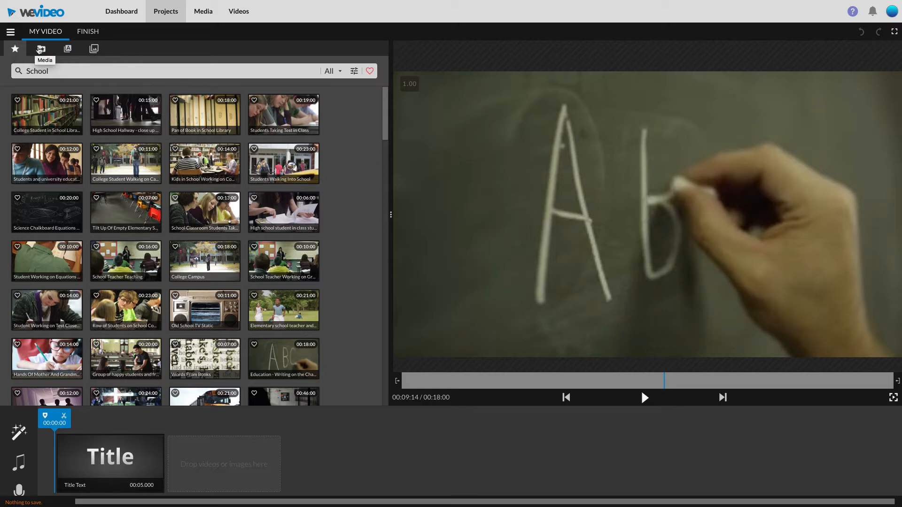
Browse the project media, looking inside the Finished videos folder and previewing the MOV01F_ProductionMax_AnamorphicLoose_Mono clip
{"action": "left_click", "coordinate": [39, 50]}
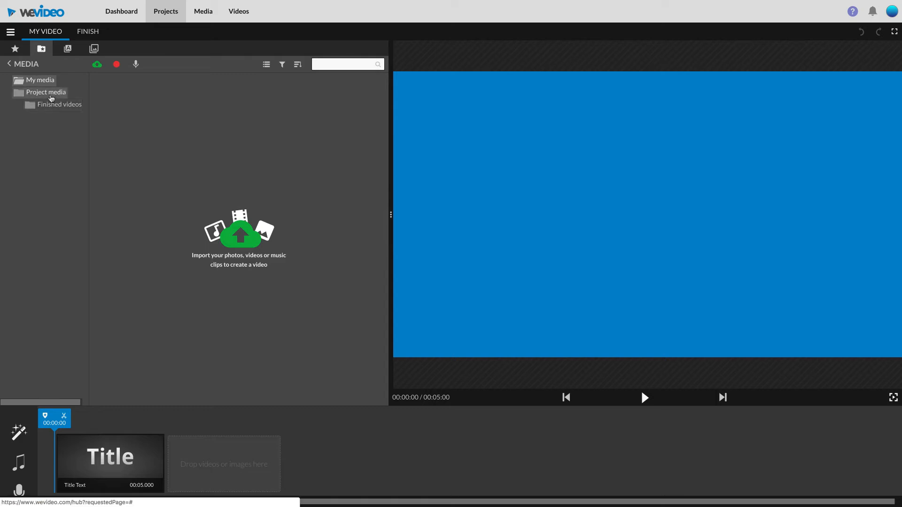
{"action": "left_click", "coordinate": [52, 94]}
{"action": "left_click", "coordinate": [111, 94]}
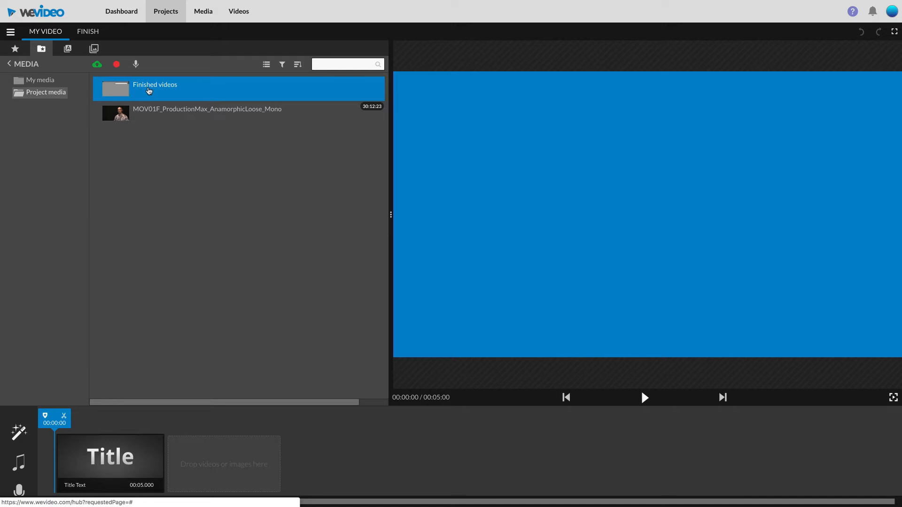
{"action": "double_click", "coordinate": [149, 91]}
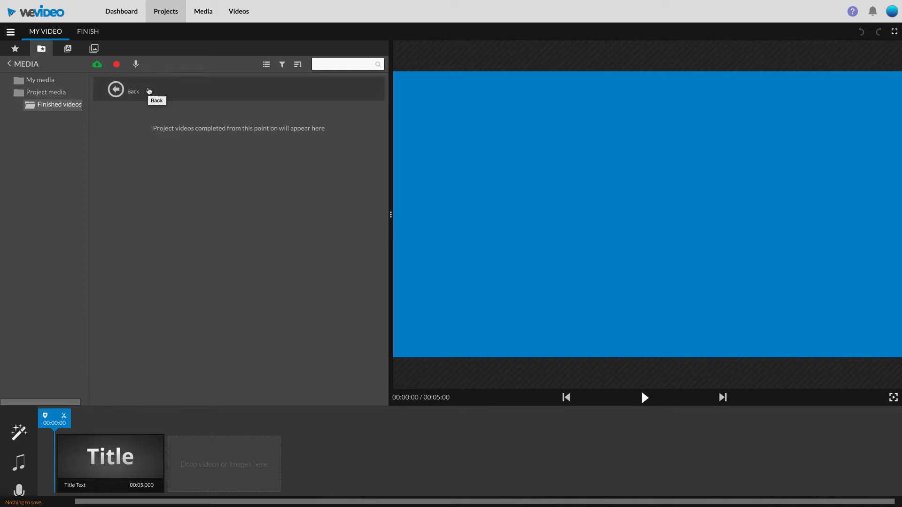
{"action": "left_click", "coordinate": [149, 91]}
{"action": "double_click", "coordinate": [158, 92]}
{"action": "left_click", "coordinate": [155, 91]}
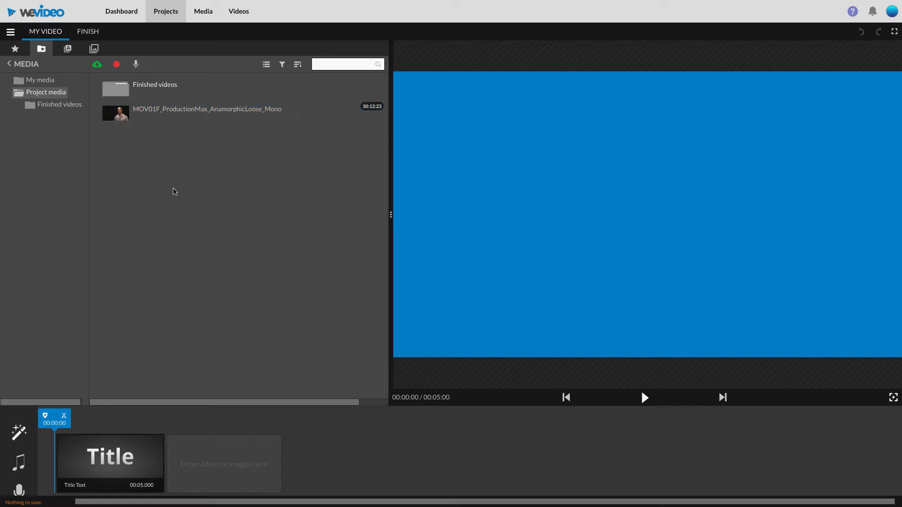
{"action": "left_click", "coordinate": [140, 115]}
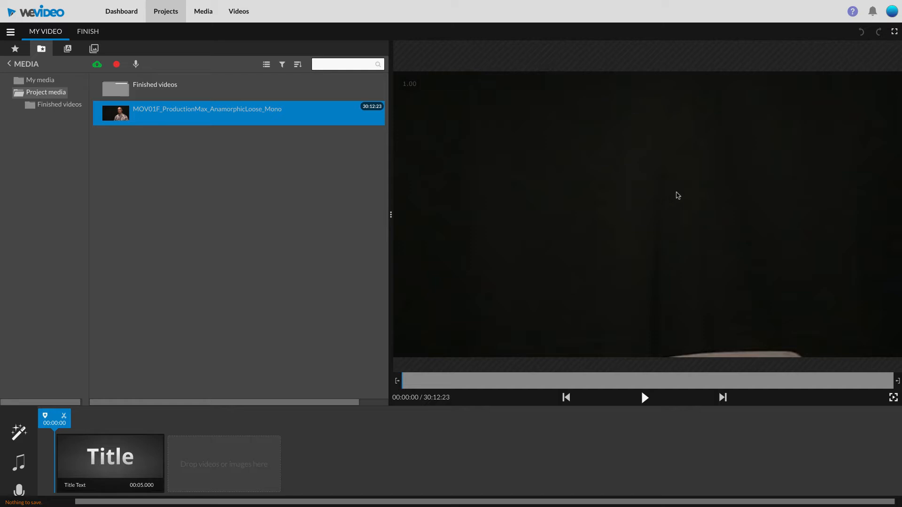
{"action": "left_click", "coordinate": [168, 220]}
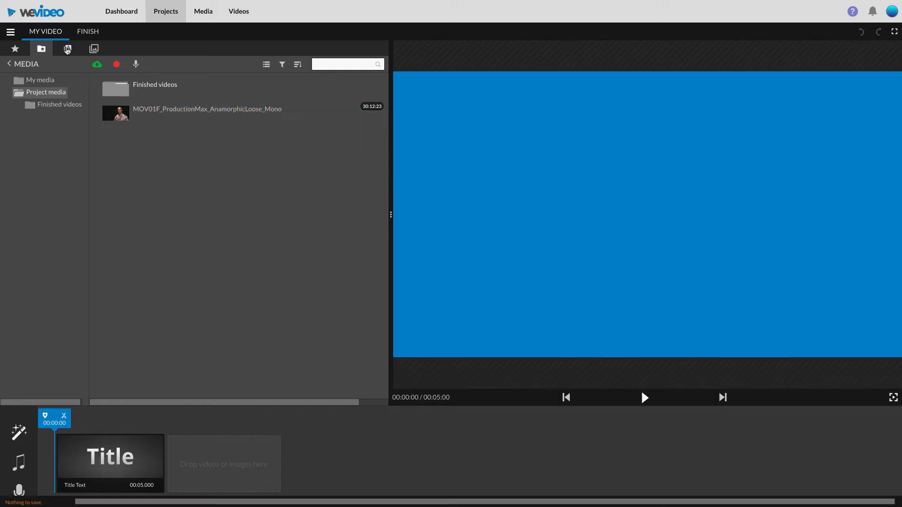
Preview the Message - Quote, Above the Horizon, Leaflet and Slide right titles among the Motion & more text templates
{"action": "left_click", "coordinate": [67, 49]}
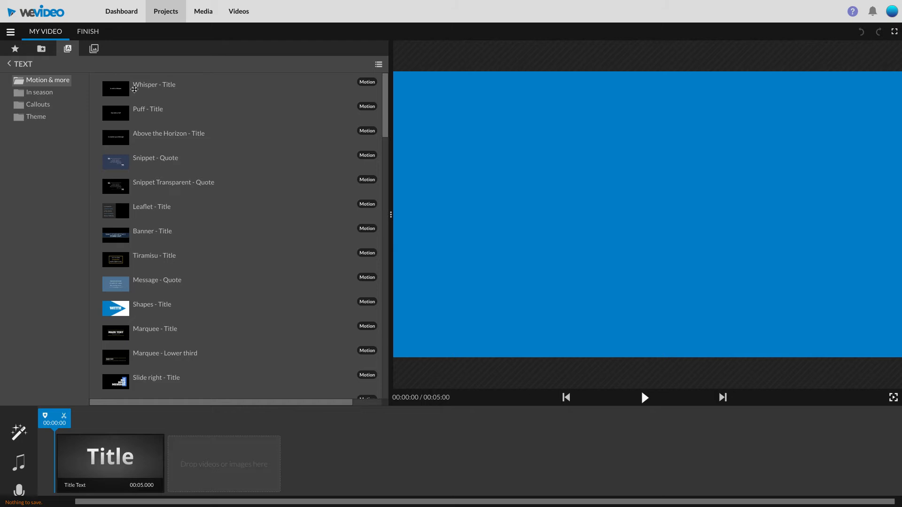
{"action": "scroll", "coordinate": [160, 125], "scroll_direction": "down", "scroll_amount": 1}
{"action": "scroll", "coordinate": [161, 126], "scroll_direction": "up", "scroll_amount": 1}
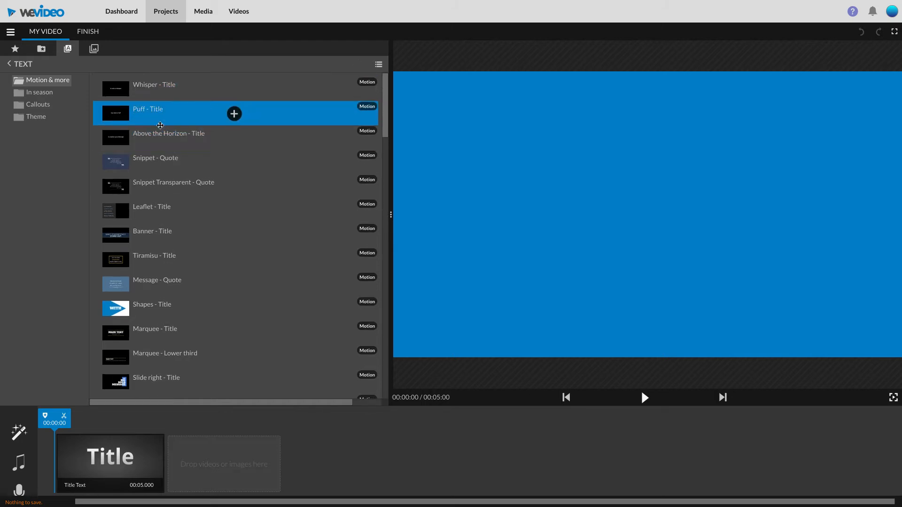
{"action": "scroll", "coordinate": [160, 125], "scroll_direction": "down", "scroll_amount": 2}
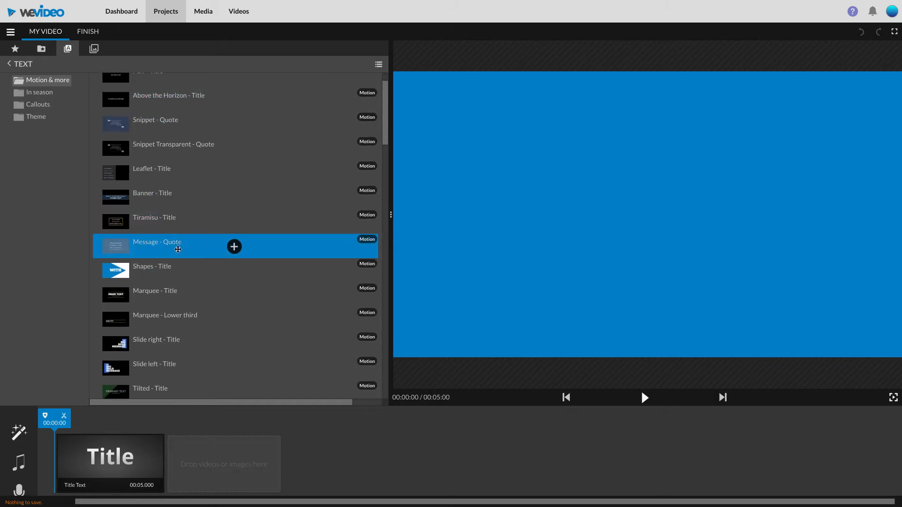
{"action": "left_click", "coordinate": [175, 243]}
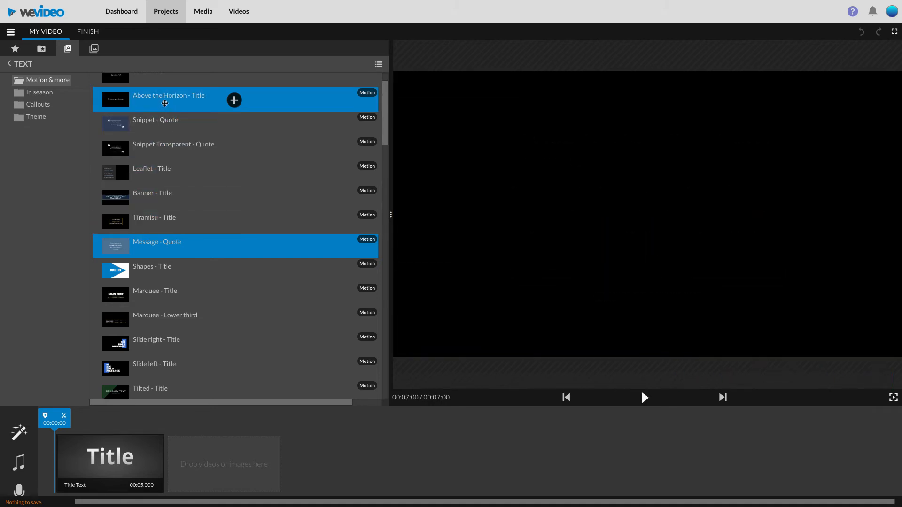
{"action": "left_click", "coordinate": [165, 103]}
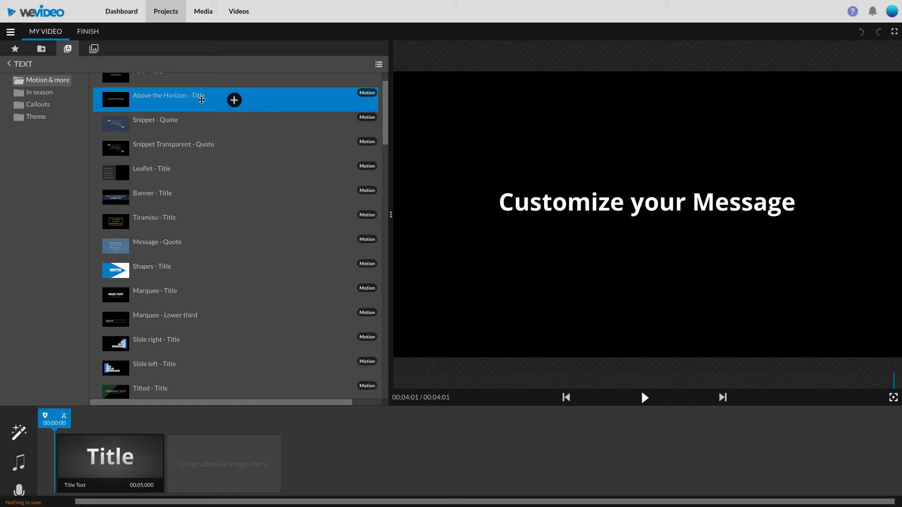
{"action": "left_click", "coordinate": [185, 172]}
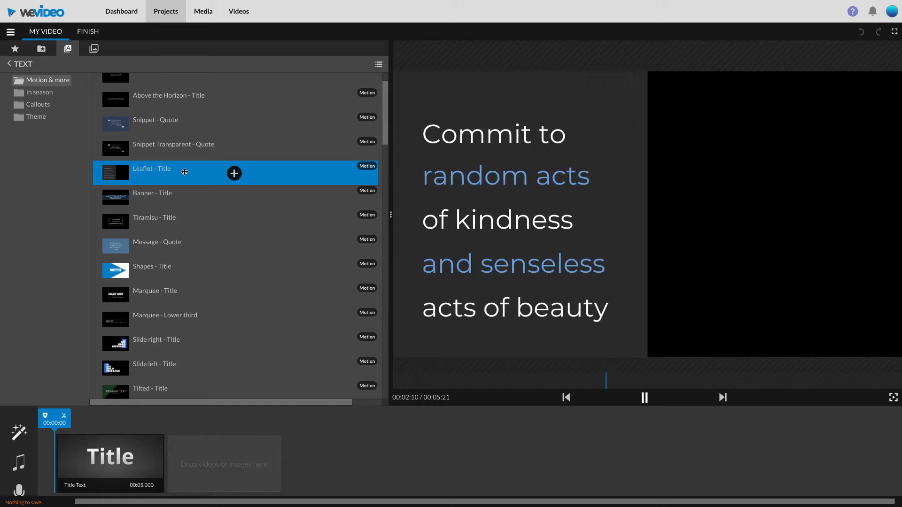
{"action": "scroll", "coordinate": [184, 172], "scroll_direction": "down", "scroll_amount": 2}
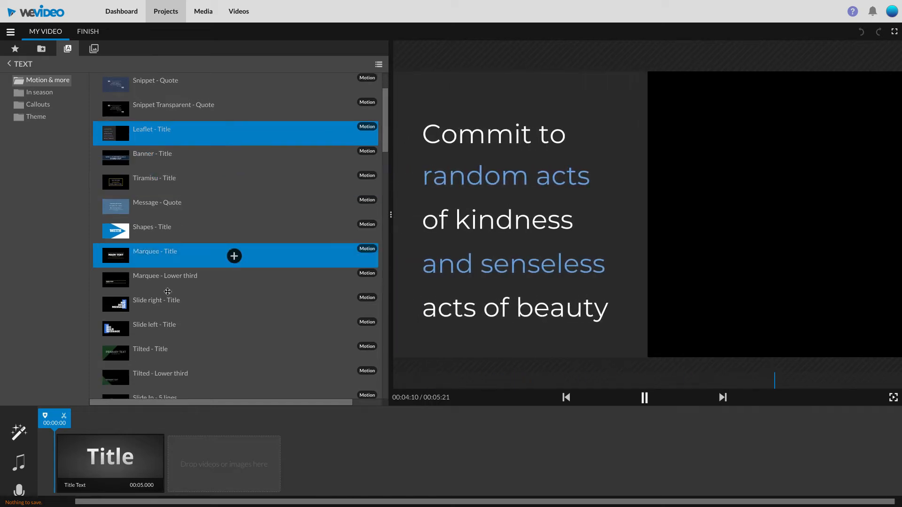
{"action": "left_click", "coordinate": [173, 312]}
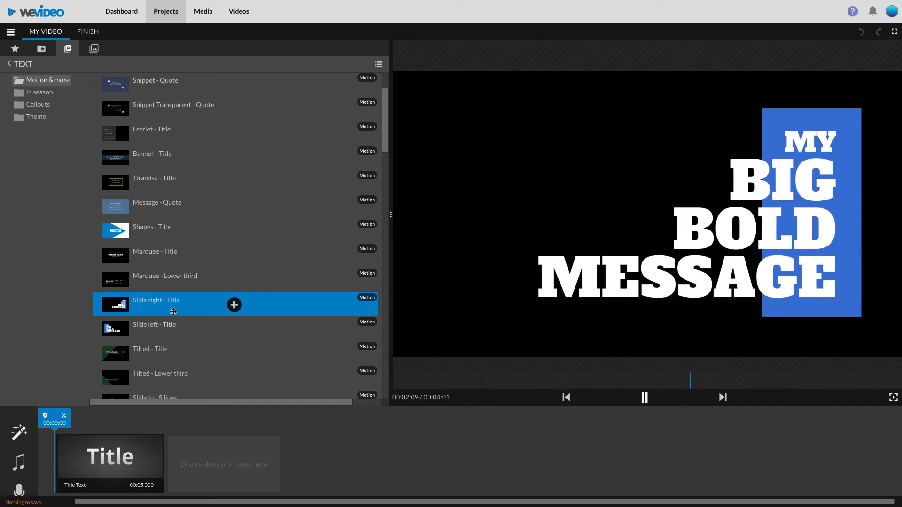
Preview the Happy Father's Day and Graduation day transparent titles among the In season text templates
{"action": "left_click", "coordinate": [33, 96]}
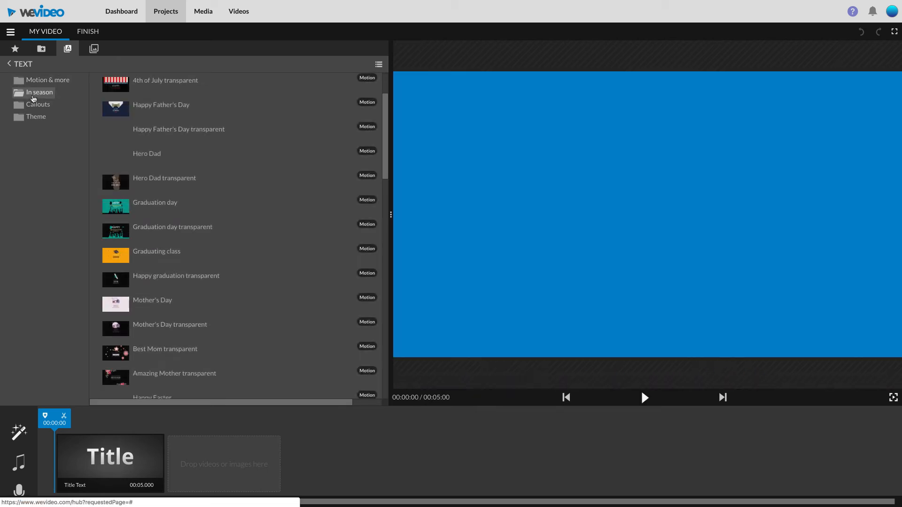
{"action": "left_click", "coordinate": [139, 110]}
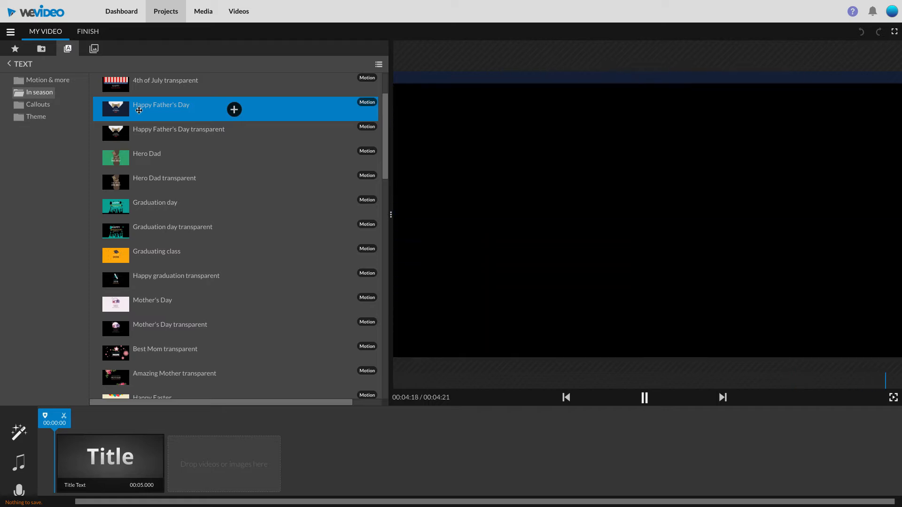
{"action": "left_click", "coordinate": [138, 231]}
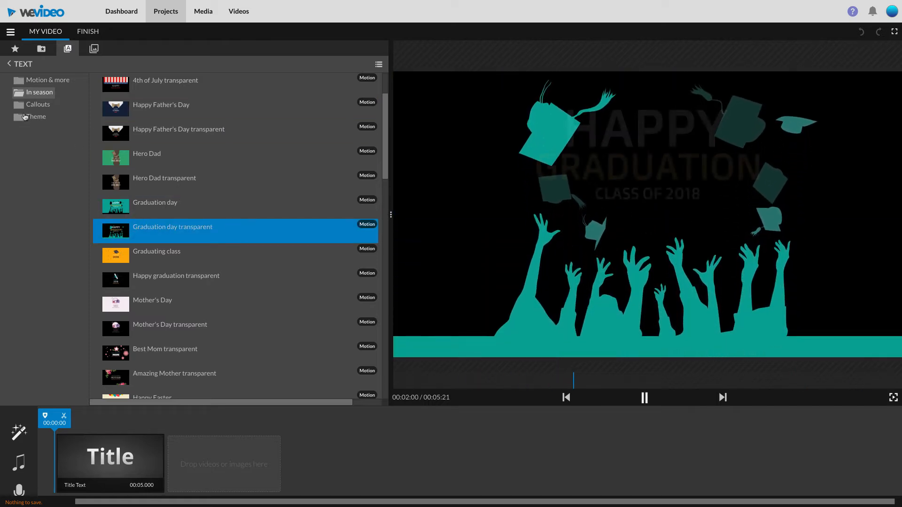
Preview the Pointer callout, Arrow callout, Arrow, Rectangle and Oval text callouts, and the Title Text of the theme
{"action": "left_click", "coordinate": [37, 104]}
{"action": "left_click", "coordinate": [144, 88]}
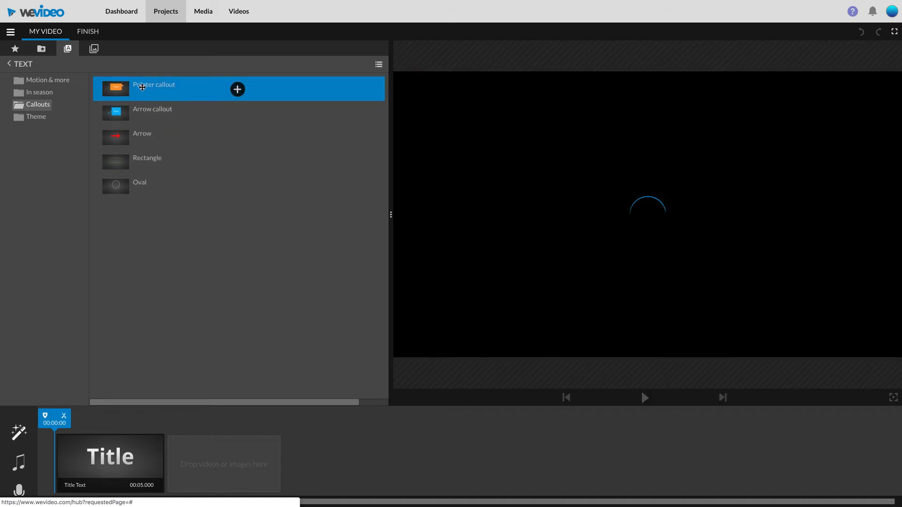
{"action": "left_click", "coordinate": [148, 109]}
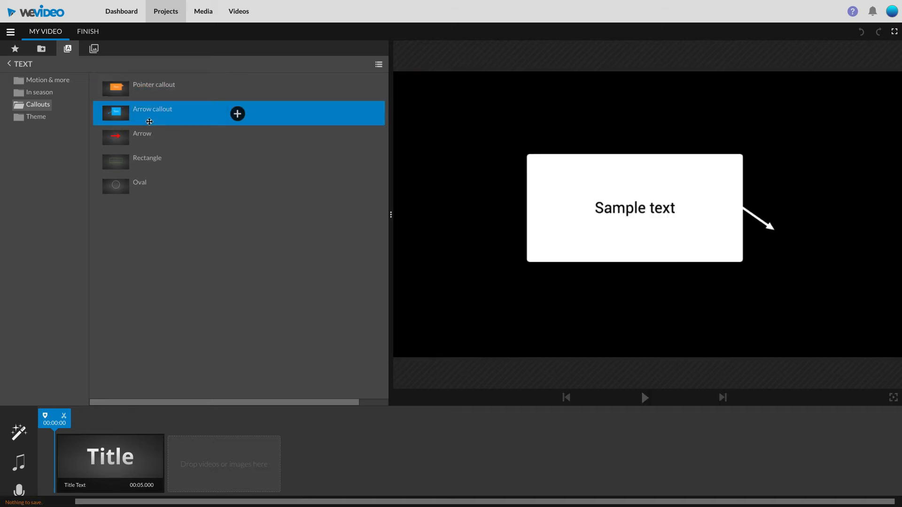
{"action": "left_click", "coordinate": [144, 135]}
{"action": "left_click", "coordinate": [147, 159]}
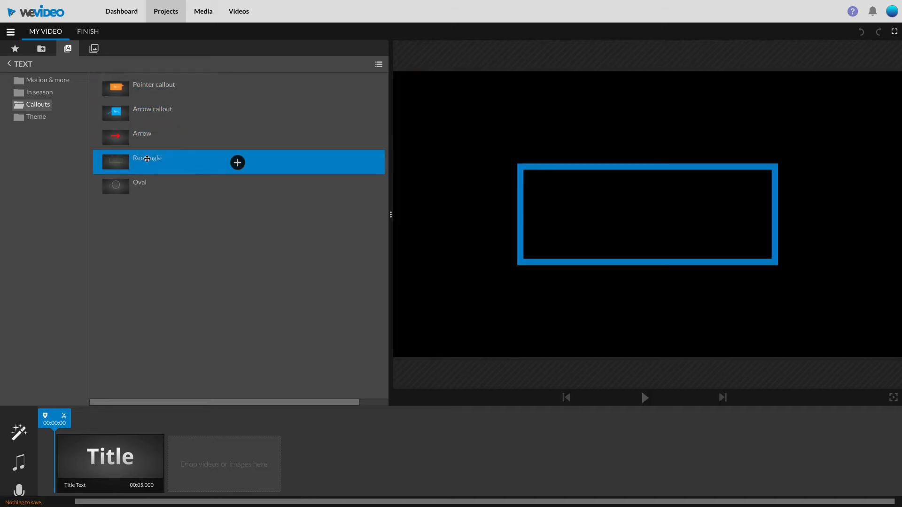
{"action": "left_click", "coordinate": [141, 181]}
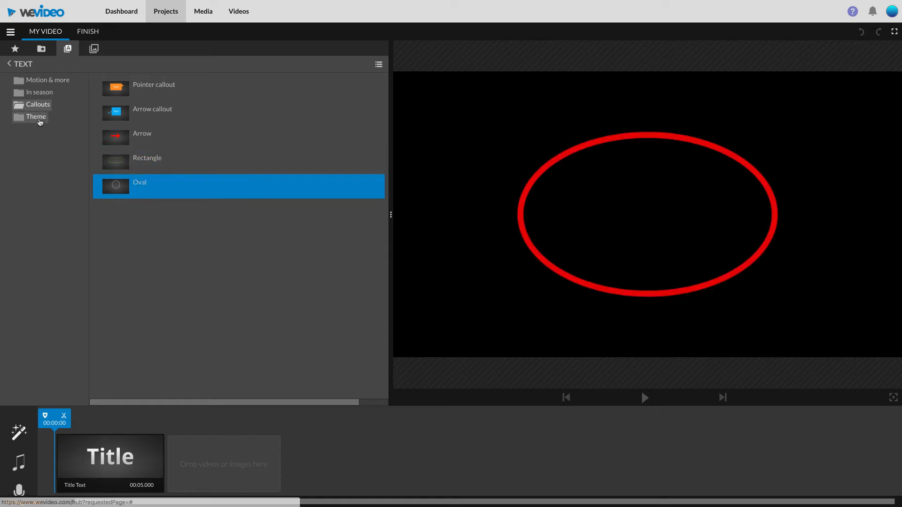
{"action": "left_click", "coordinate": [37, 117]}
{"action": "left_click", "coordinate": [140, 97]}
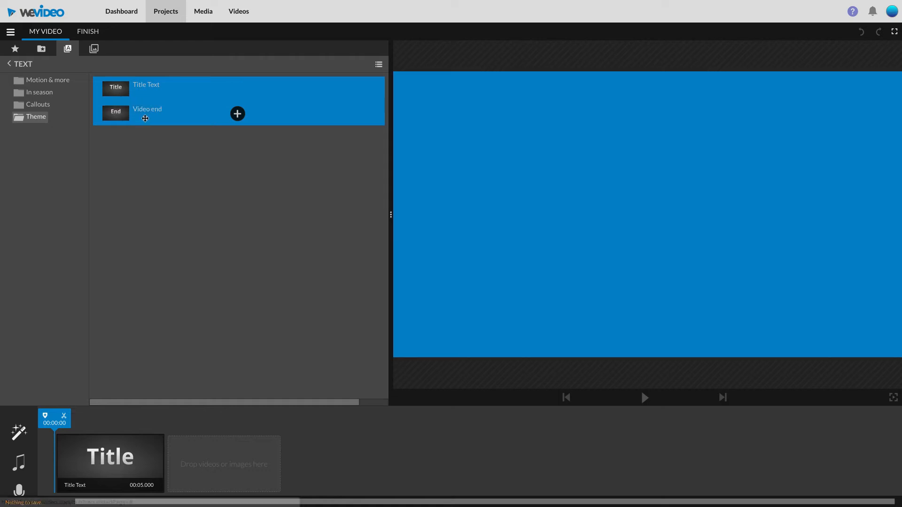
Show the Motion & more titles as thumbnails, look through them, and widen the library area to fit four per row
{"action": "left_click", "coordinate": [47, 79]}
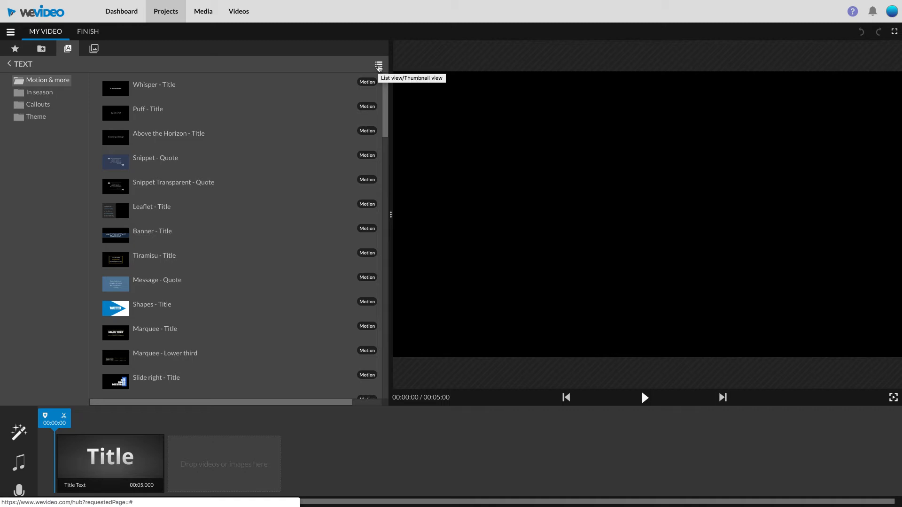
{"action": "left_click", "coordinate": [378, 66]}
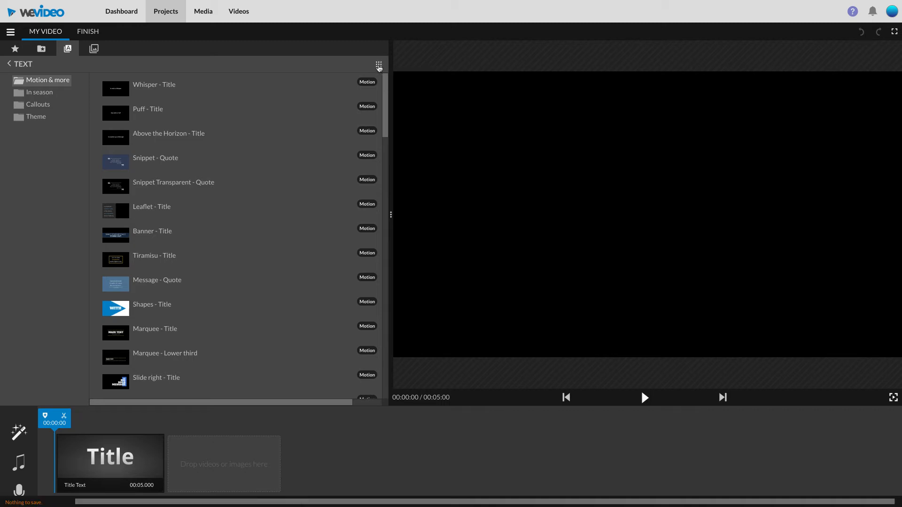
{"action": "left_click", "coordinate": [378, 66]}
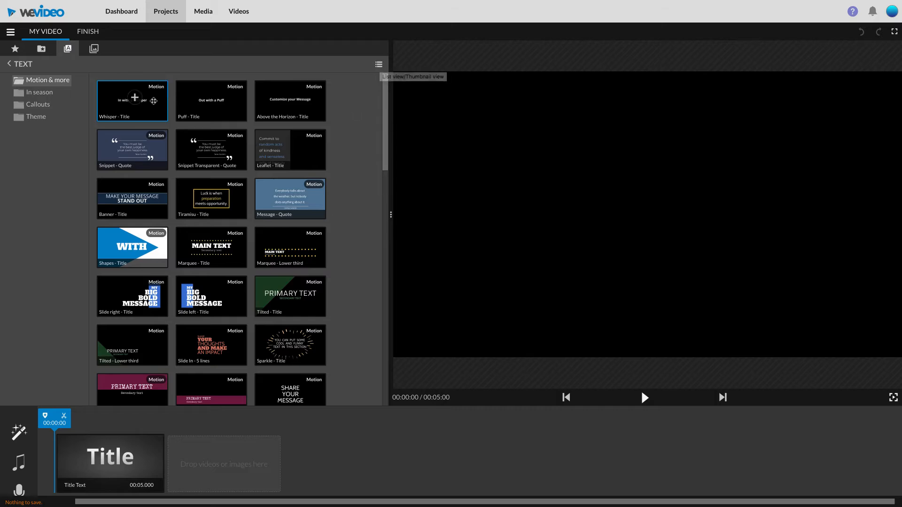
{"action": "mouse_move", "coordinate": [161, 214]}
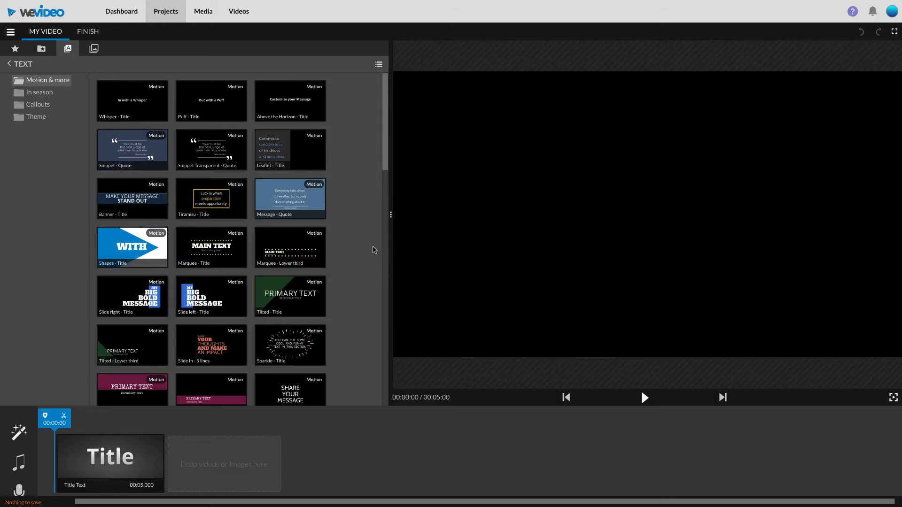
{"action": "scroll", "coordinate": [258, 207], "scroll_direction": "down", "scroll_amount": 3}
{"action": "scroll", "coordinate": [260, 209], "scroll_direction": "down", "scroll_amount": 4}
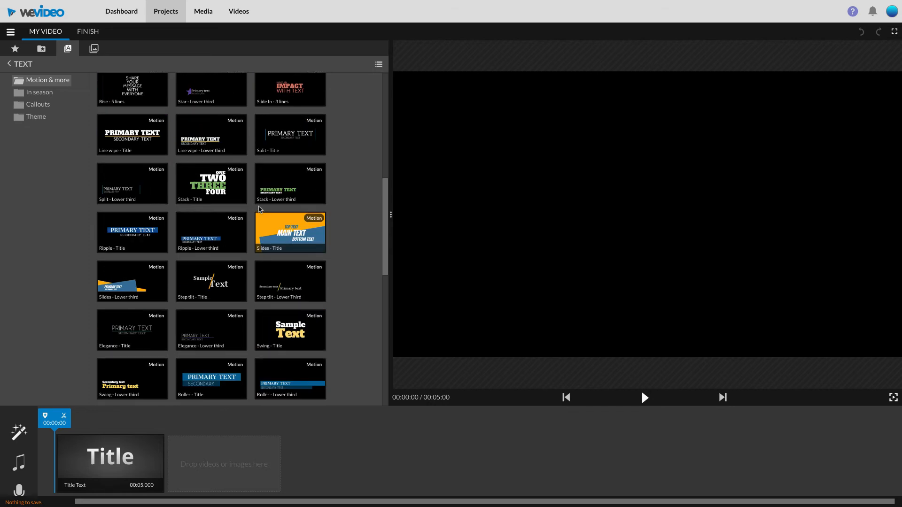
{"action": "scroll", "coordinate": [259, 207], "scroll_direction": "up", "scroll_amount": 8}
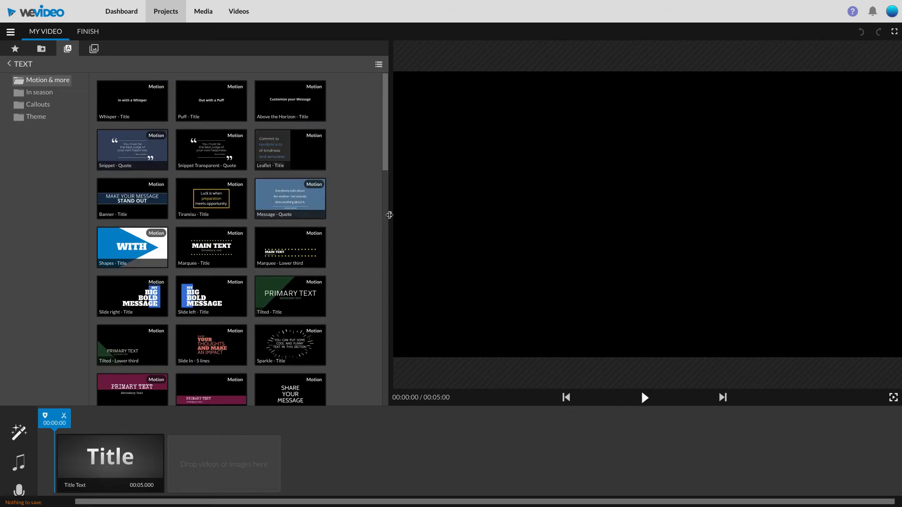
{"action": "left_click_drag", "start_coordinate": [391, 214], "coordinate": [431, 200]}
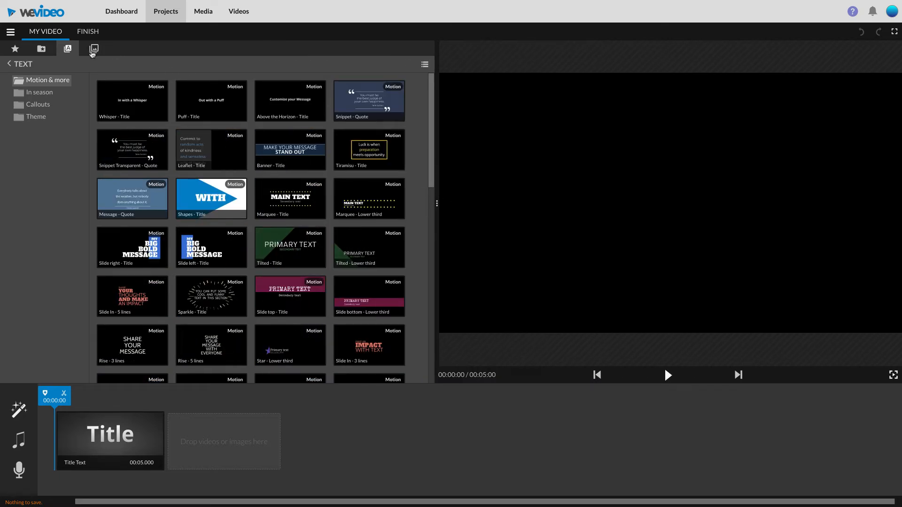
Preview the Snow and Purple Tiles backgrounds in the graphics library
{"action": "left_click", "coordinate": [94, 49]}
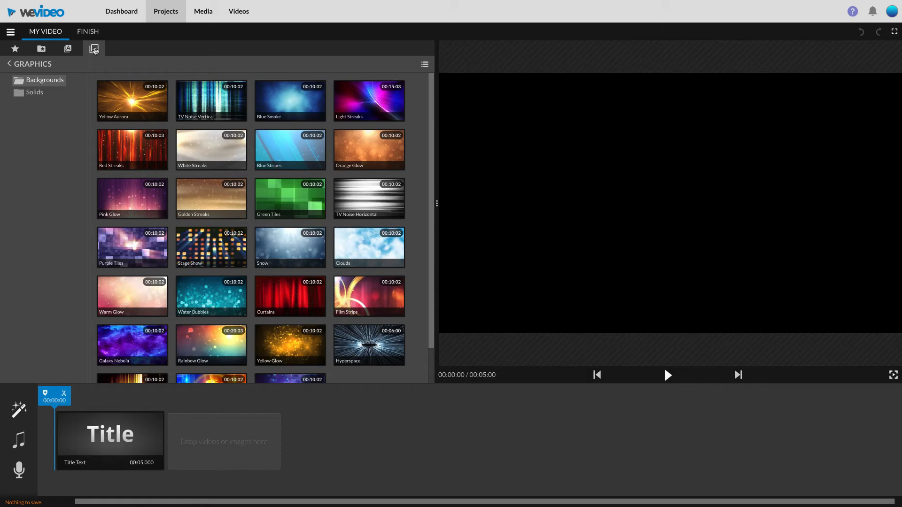
{"action": "left_click", "coordinate": [275, 253]}
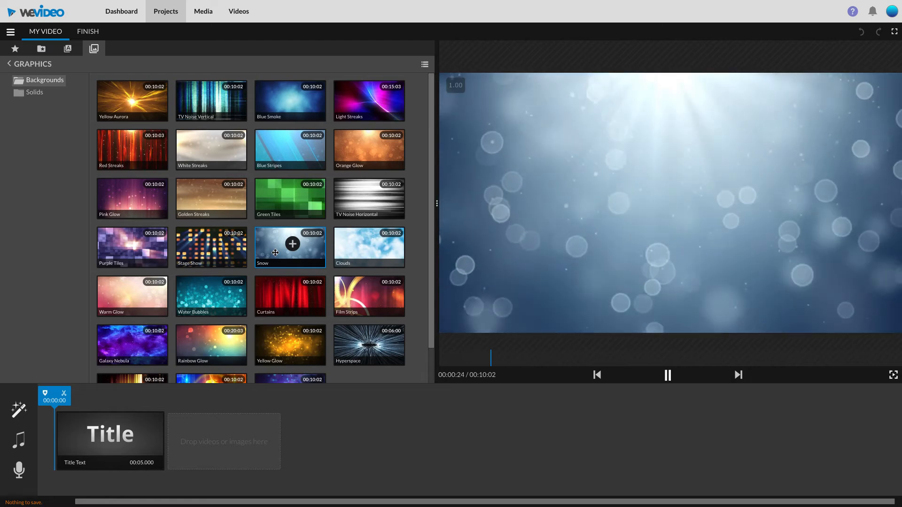
{"action": "left_click", "coordinate": [118, 246]}
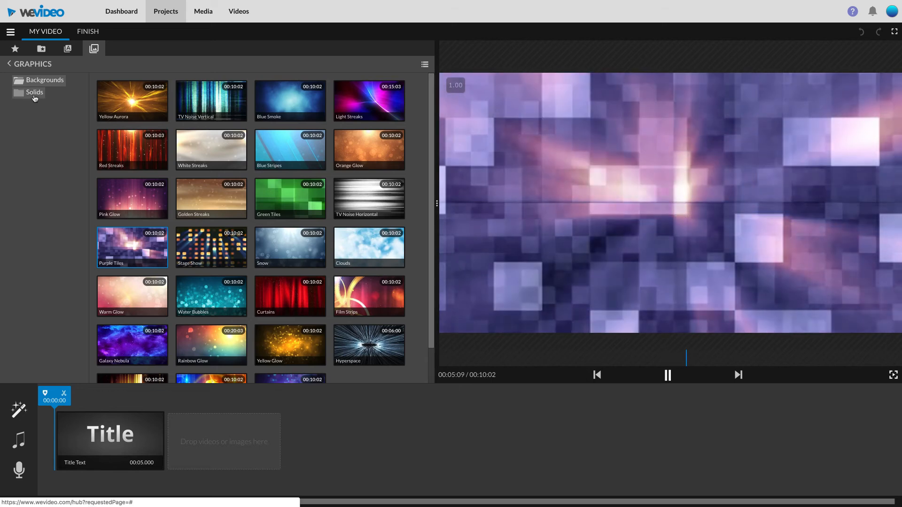
Add the Blue and Grey solids after the title clip in the storyboard
{"action": "left_click", "coordinate": [34, 96]}
{"action": "left_click", "coordinate": [135, 146]}
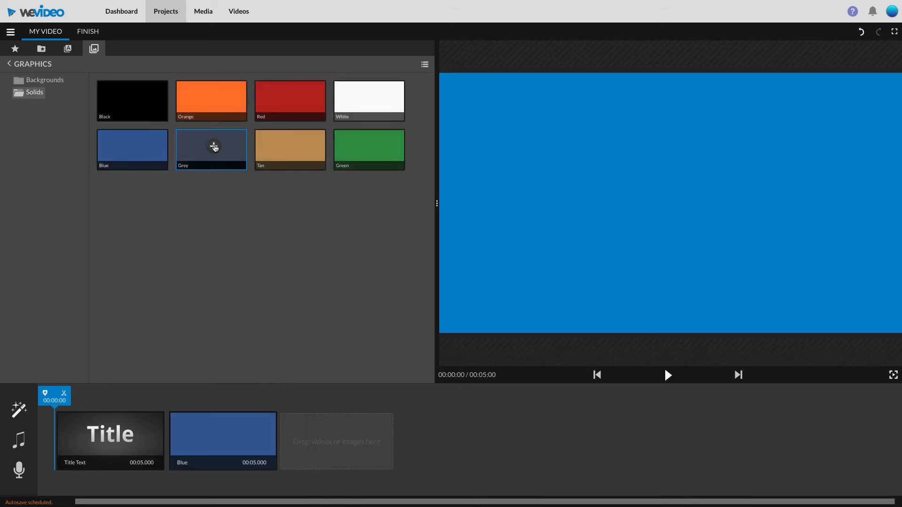
{"action": "left_click", "coordinate": [214, 146]}
Preview the Green, Tan, White, Red and Orange solids
{"action": "left_click", "coordinate": [350, 150]}
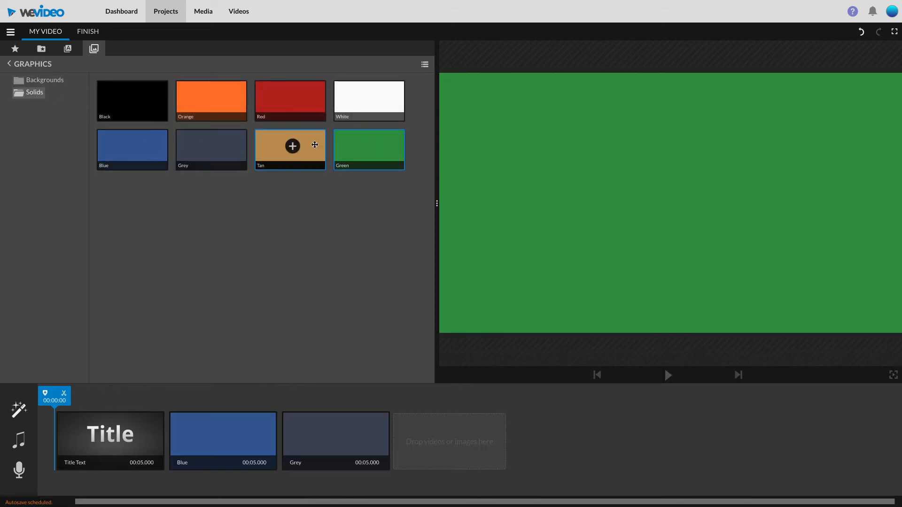
{"action": "left_click", "coordinate": [308, 148]}
{"action": "left_click", "coordinate": [356, 102]}
{"action": "left_click", "coordinate": [292, 96]}
{"action": "left_click", "coordinate": [213, 95]}
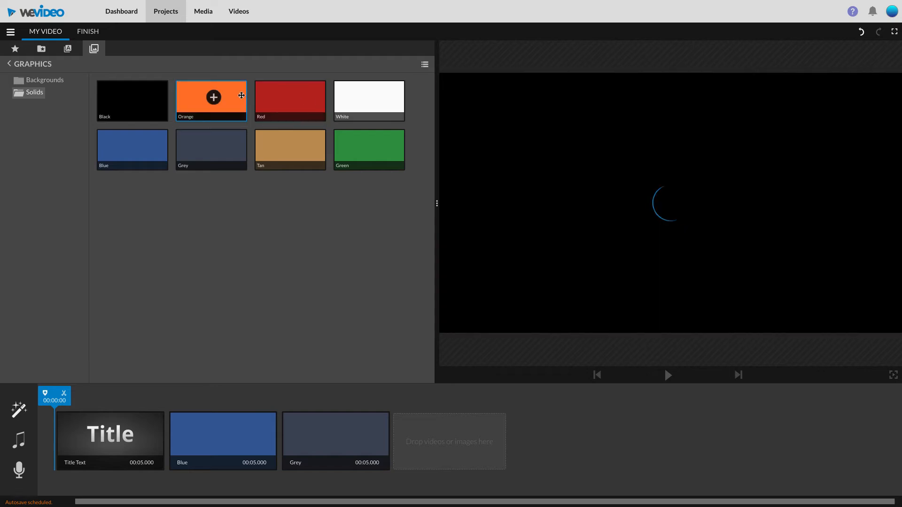
Return to the project media and switch the editor from the storyboard to Timeline mode
{"action": "left_click", "coordinate": [47, 49]}
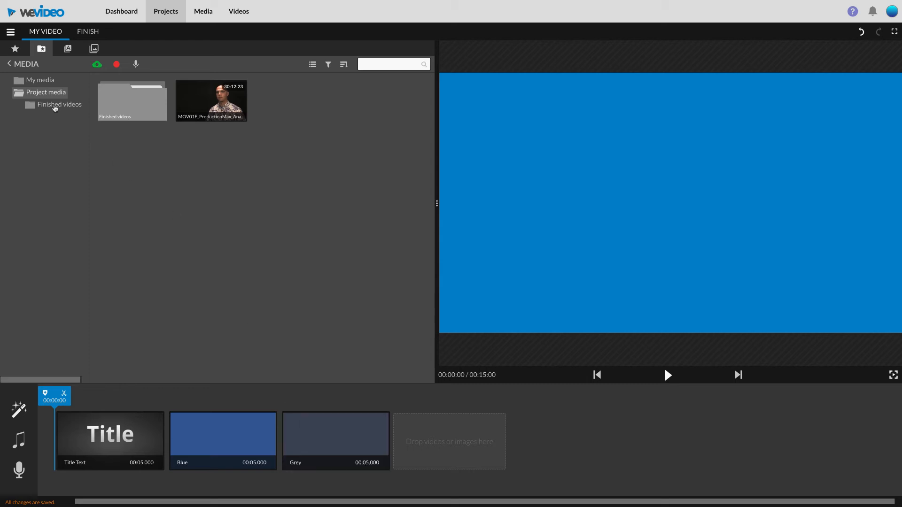
{"action": "left_click", "coordinate": [10, 32]}
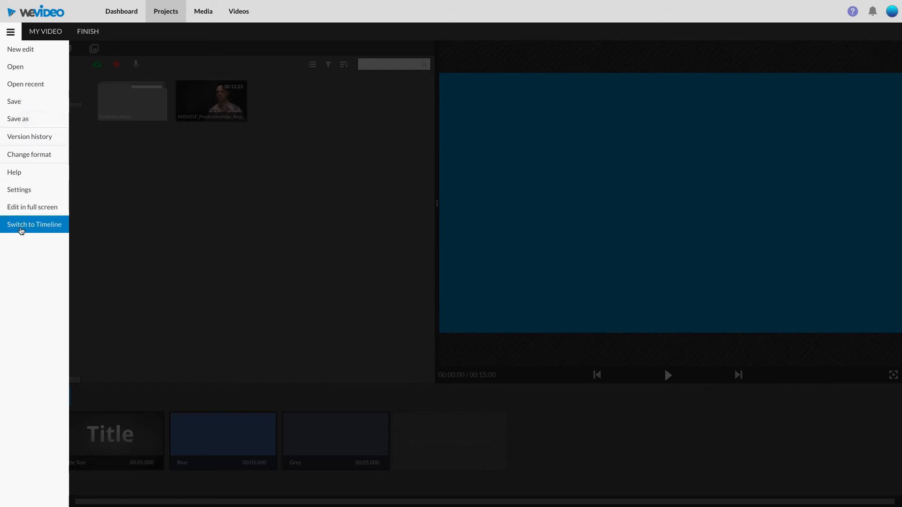
{"action": "left_click", "coordinate": [20, 225]}
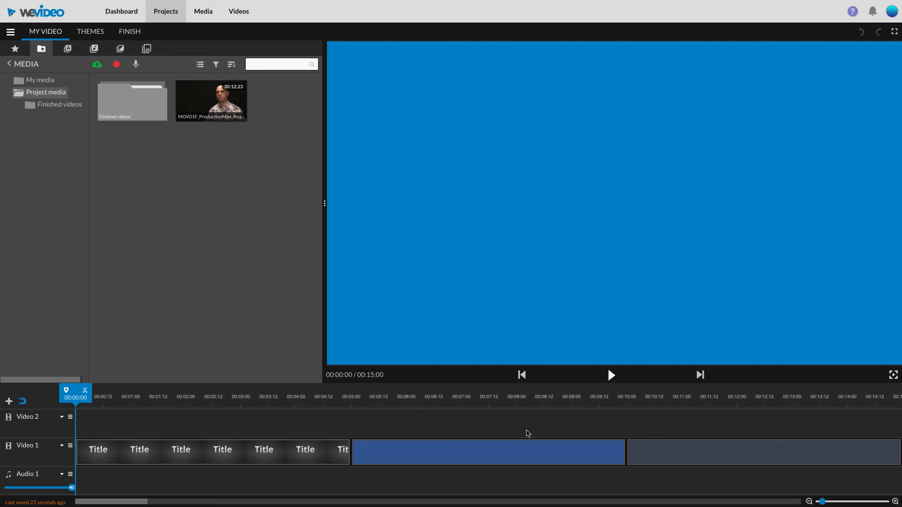
{"action": "mouse_move", "coordinate": [41, 428]}
{"action": "mouse_move", "coordinate": [41, 475]}
{"action": "mouse_move", "coordinate": [33, 444]}
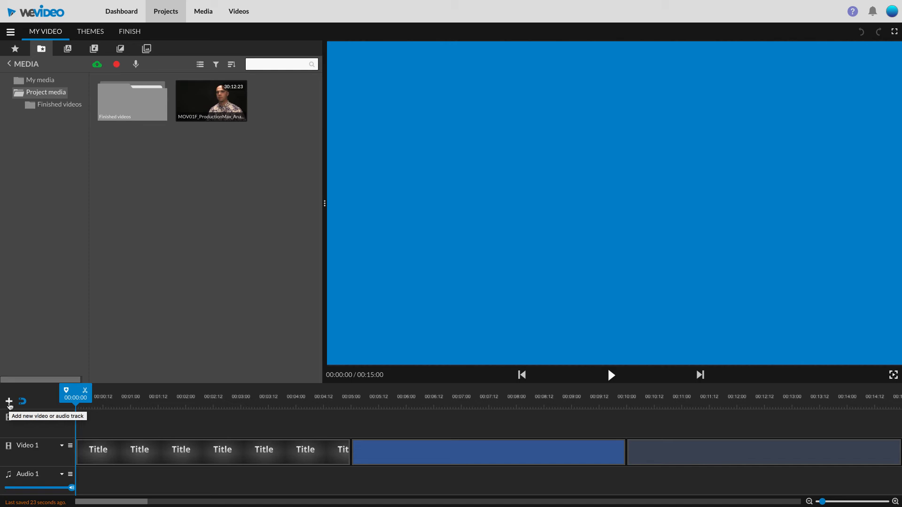
{"action": "left_click", "coordinate": [8, 402]}
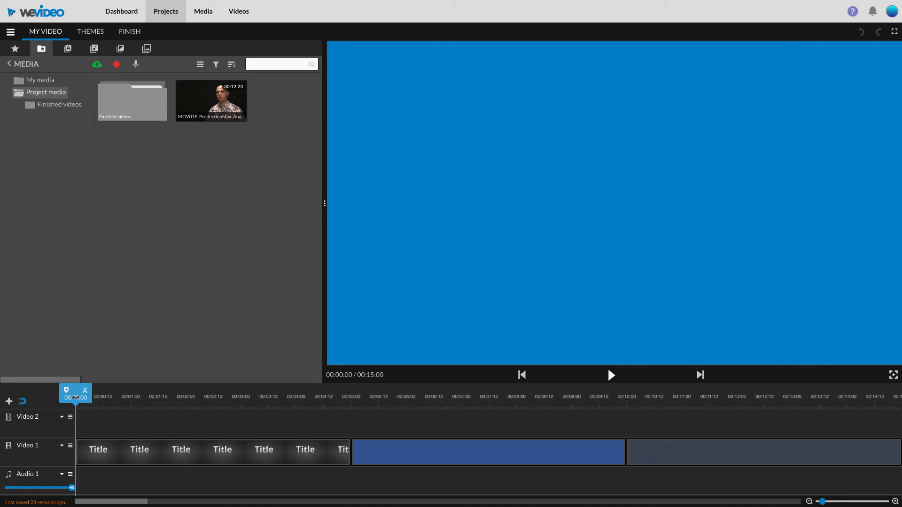
{"action": "mouse_move", "coordinate": [75, 398]}
{"action": "left_mouse_down"}
{"action": "mouse_move", "coordinate": [260, 398]}
{"action": "mouse_move", "coordinate": [75, 397]}
{"action": "left_mouse_up"}
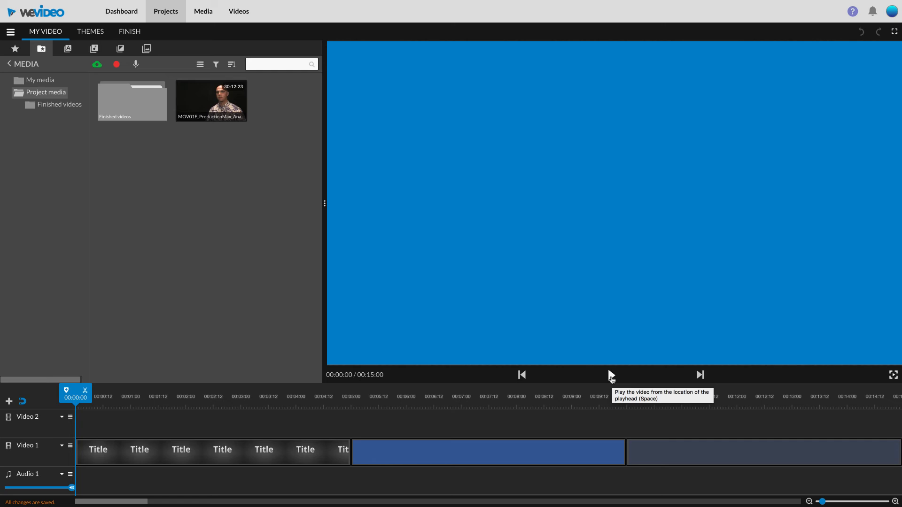
Play the timeline, move the playhead back into the blue clip, and play through into the grey clip before pausing
{"action": "left_click", "coordinate": [611, 376]}
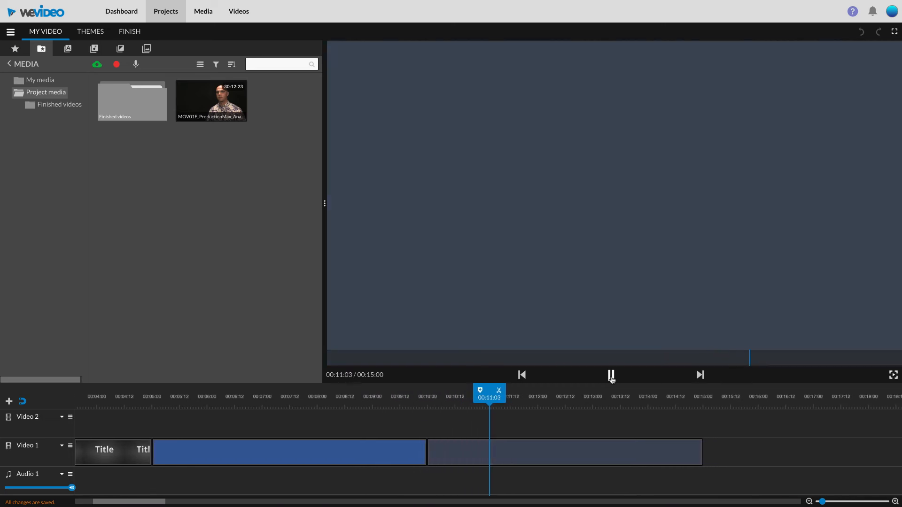
{"action": "left_click", "coordinate": [611, 375]}
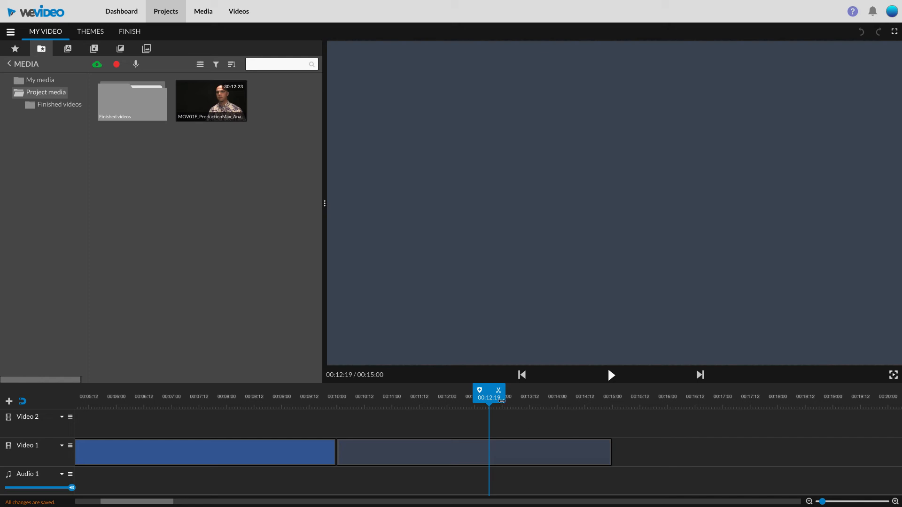
{"action": "left_click_drag", "start_coordinate": [491, 398], "coordinate": [215, 407]}
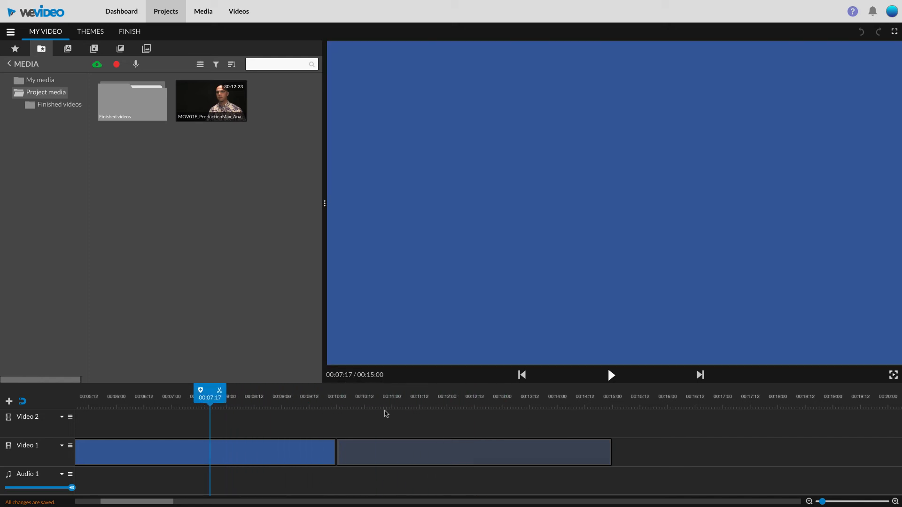
{"action": "left_click", "coordinate": [611, 375]}
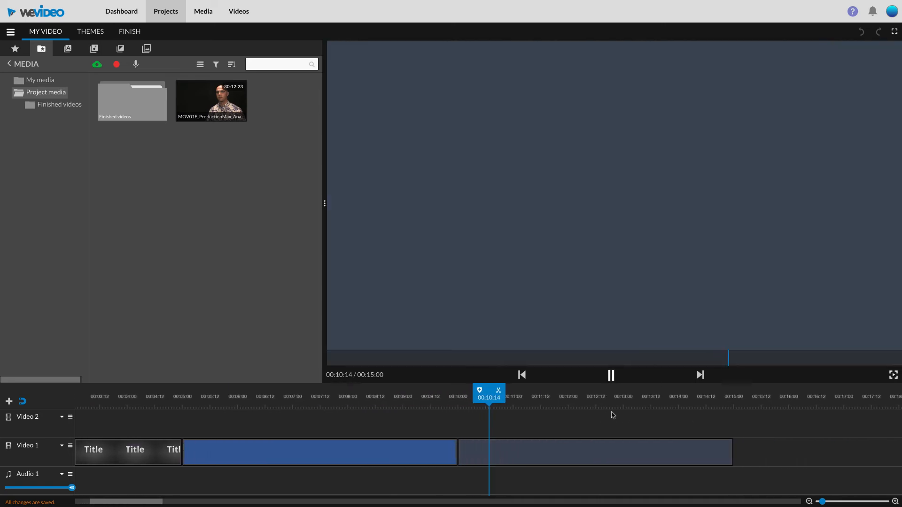
{"action": "key", "text": "space"}
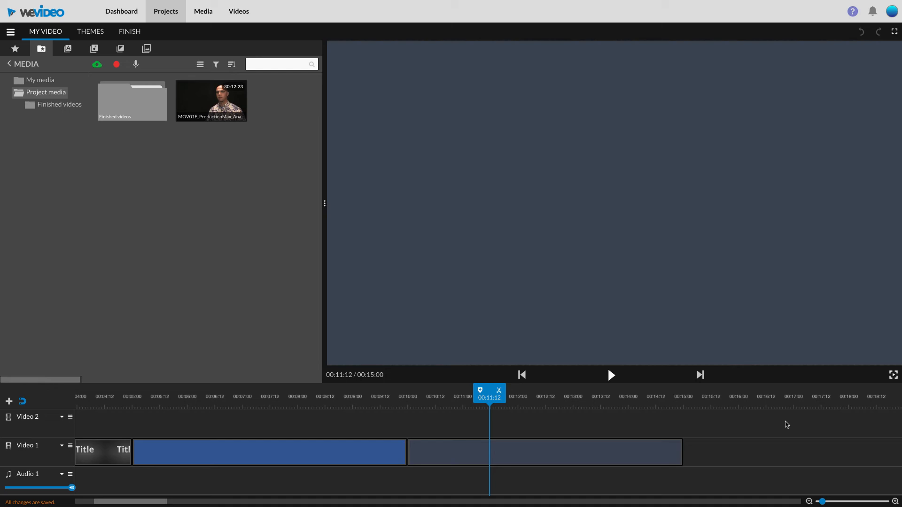
Examine the timeline at minimum and maximum zoom while scrubbing, ending with the playhead at 00:00:00 and the whole edit in view
{"action": "left_click_drag", "start_coordinate": [822, 501], "coordinate": [815, 501]}
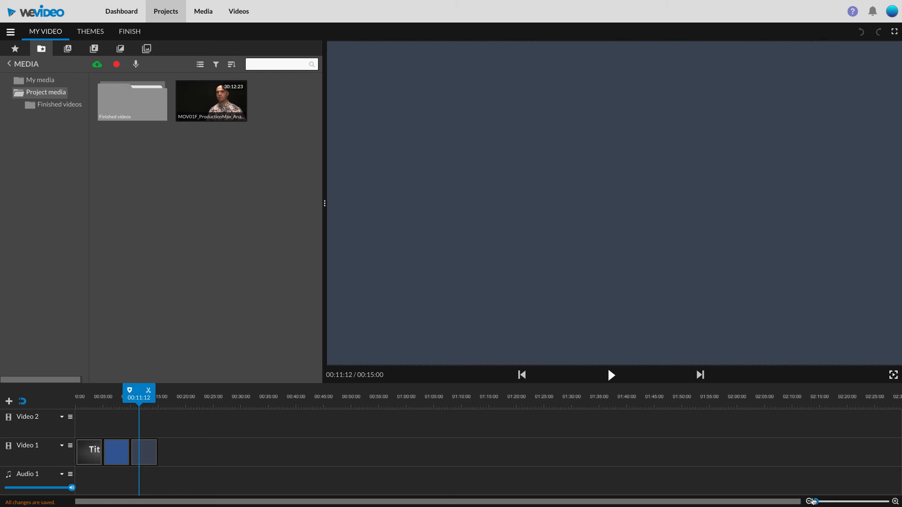
{"action": "left_click_drag", "start_coordinate": [141, 402], "coordinate": [75, 402]}
{"action": "left_click_drag", "start_coordinate": [815, 501], "coordinate": [872, 501]}
{"action": "left_click_drag", "start_coordinate": [80, 400], "coordinate": [371, 400]}
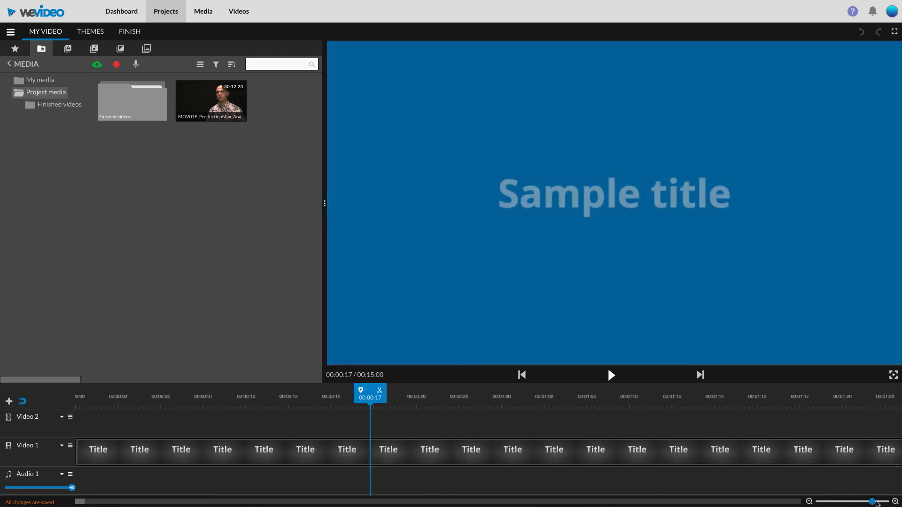
{"action": "left_click_drag", "start_coordinate": [873, 502], "coordinate": [891, 502]}
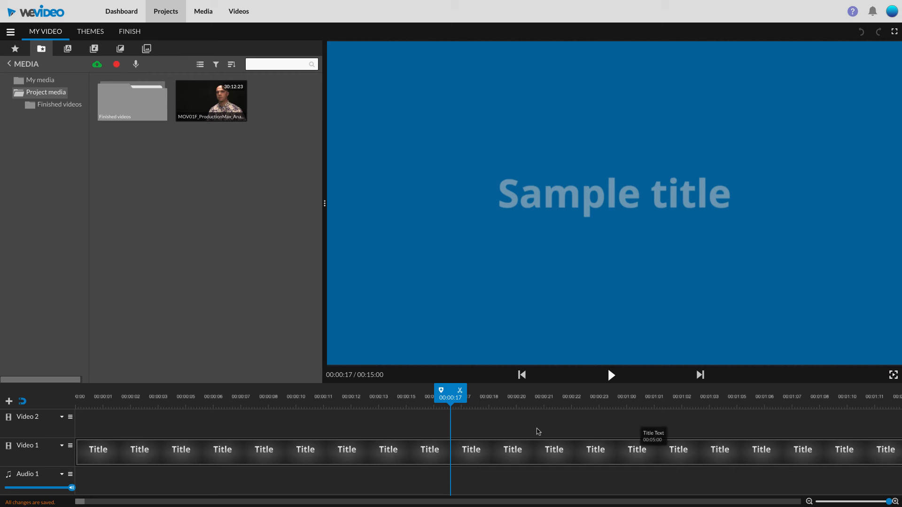
{"action": "left_click_drag", "start_coordinate": [454, 398], "coordinate": [75, 398]}
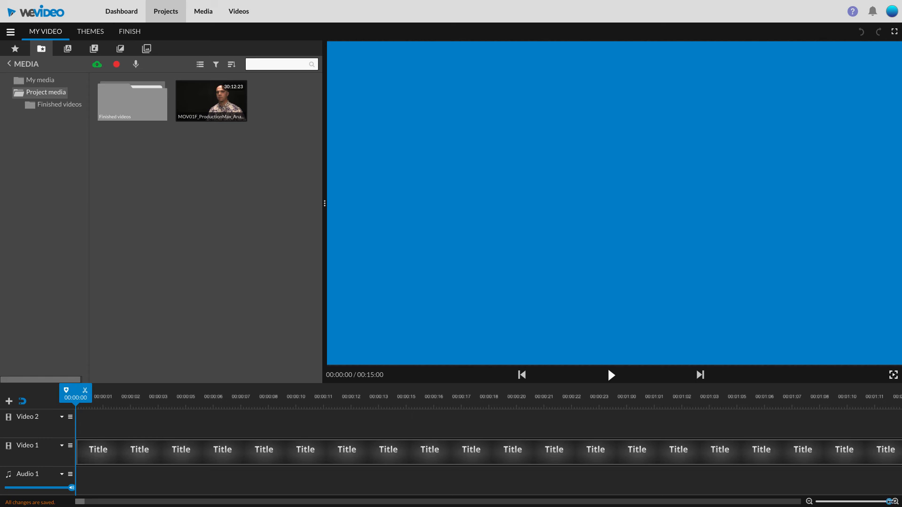
{"action": "left_click_drag", "start_coordinate": [889, 501], "coordinate": [808, 501]}
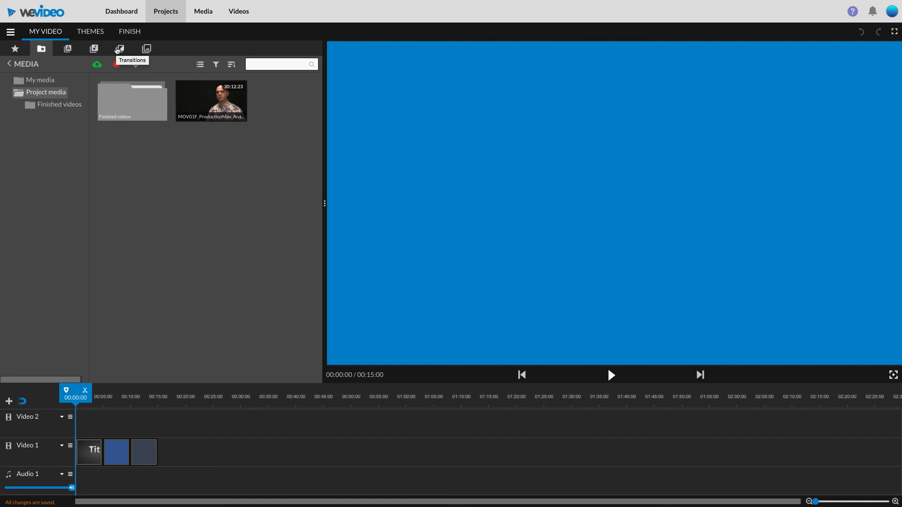
Browse the Sound Effects and Premium Music folders in the audio library and preview the Suspenseful track Drip Drop
{"action": "left_click", "coordinate": [93, 50]}
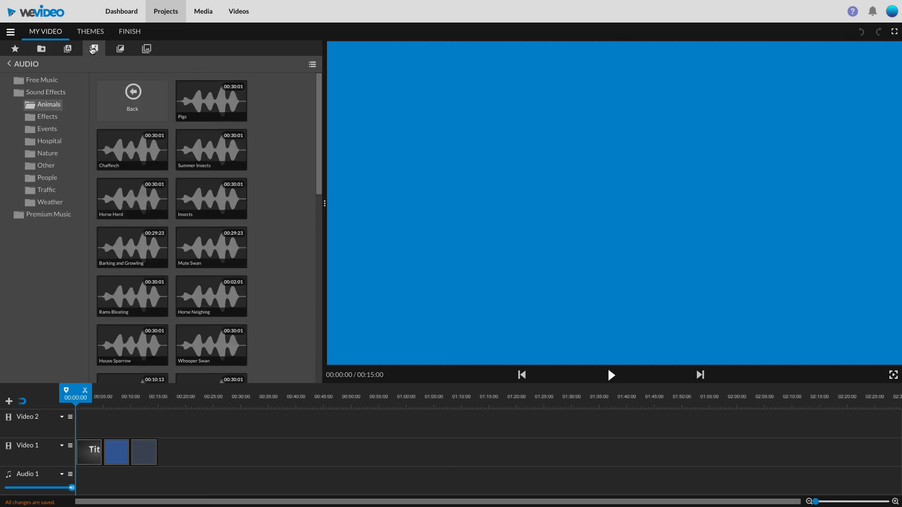
{"action": "left_click", "coordinate": [42, 81]}
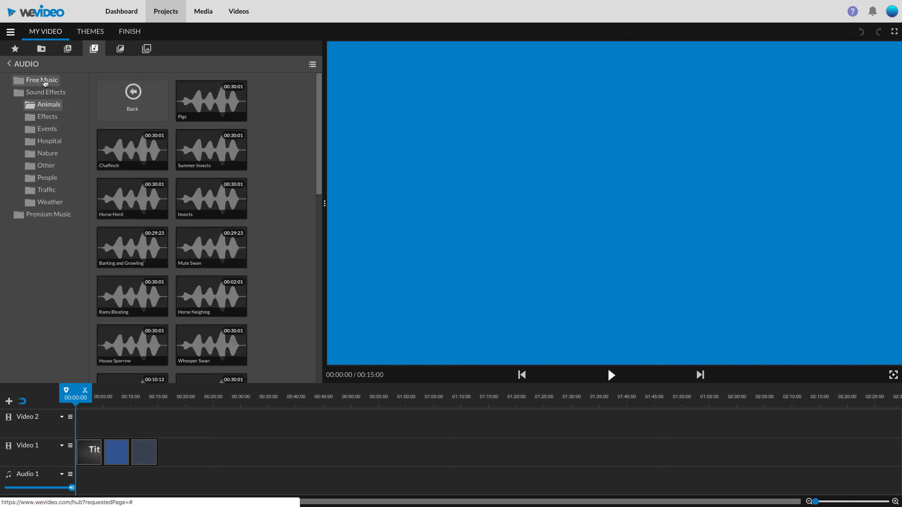
{"action": "left_click", "coordinate": [45, 93]}
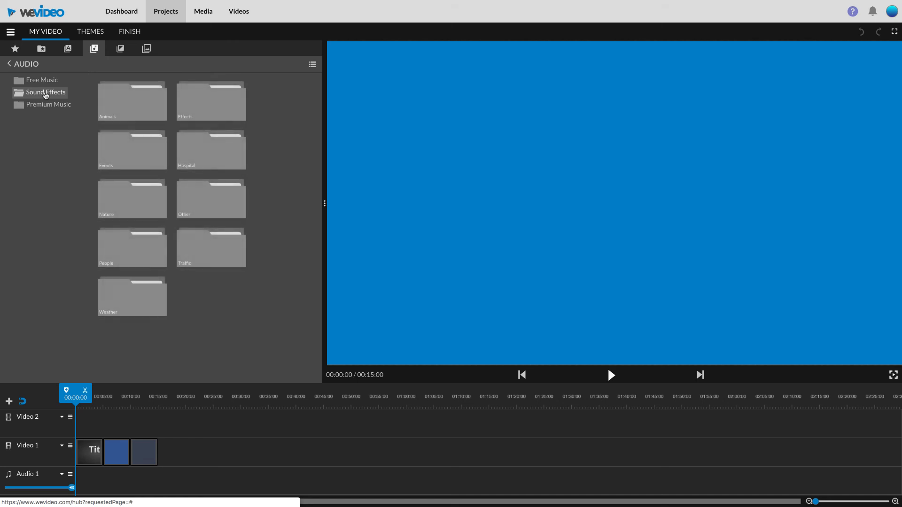
{"action": "left_click", "coordinate": [39, 107]}
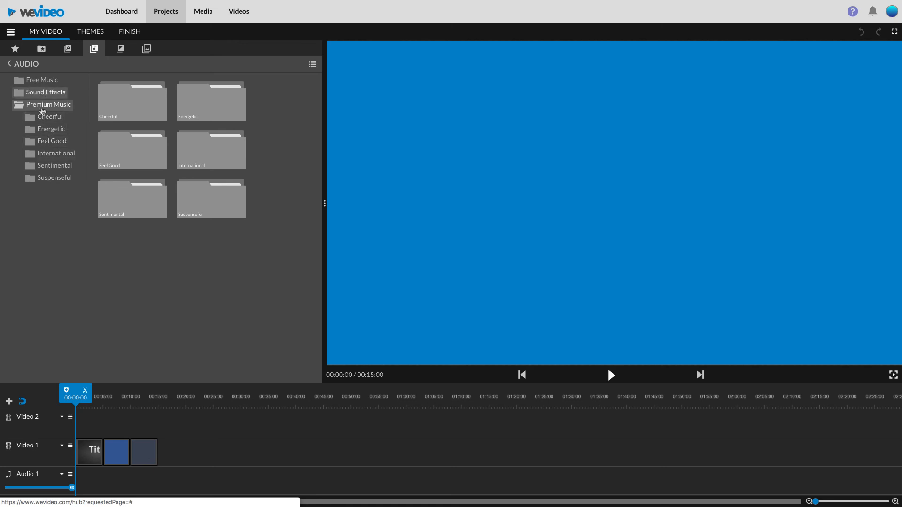
{"action": "left_click", "coordinate": [52, 179]}
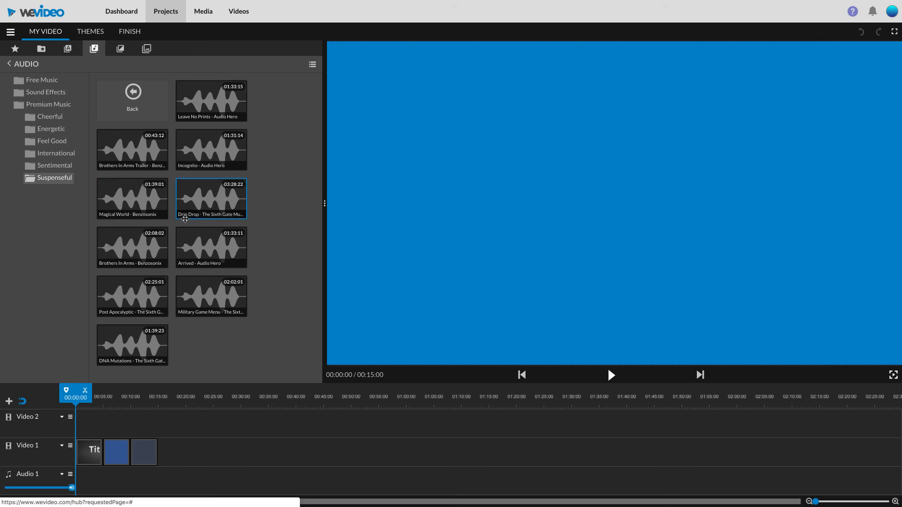
{"action": "left_click", "coordinate": [205, 203]}
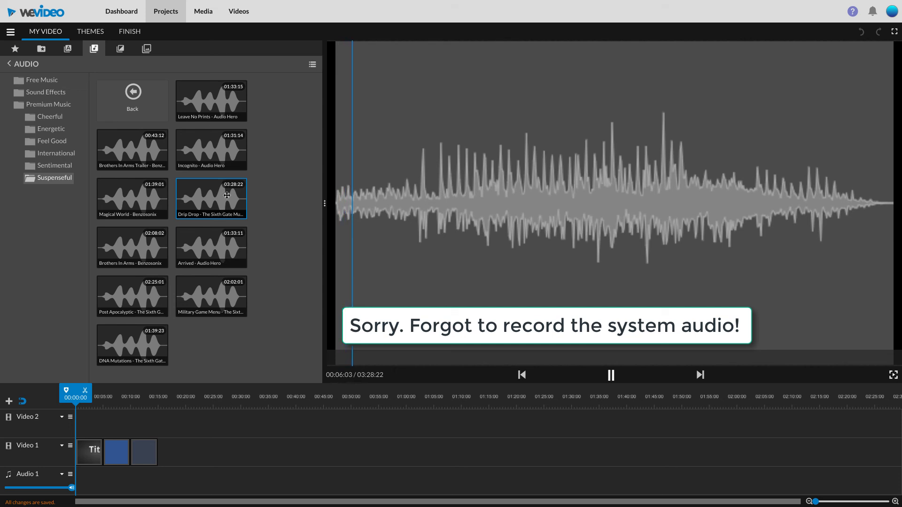
{"action": "left_click", "coordinate": [610, 374]}
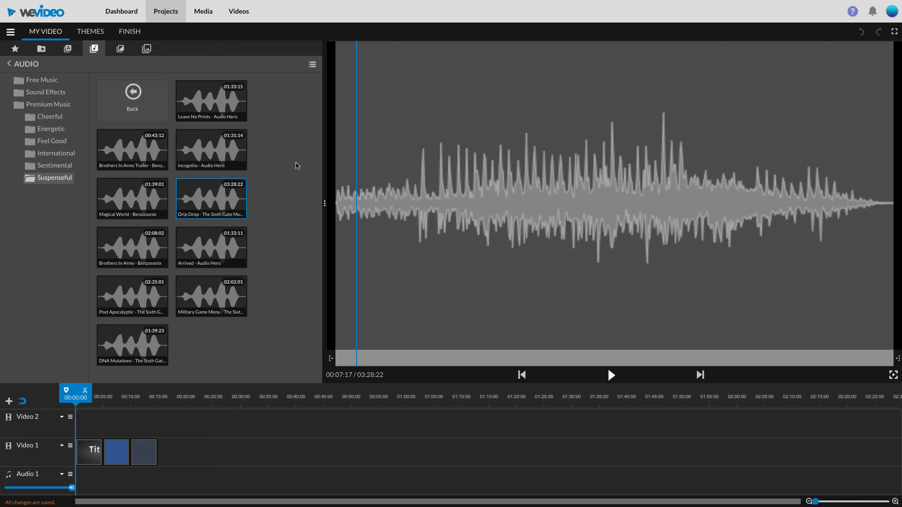
Show the Free Music tracks and change the library display to a list
{"action": "left_click", "coordinate": [45, 81]}
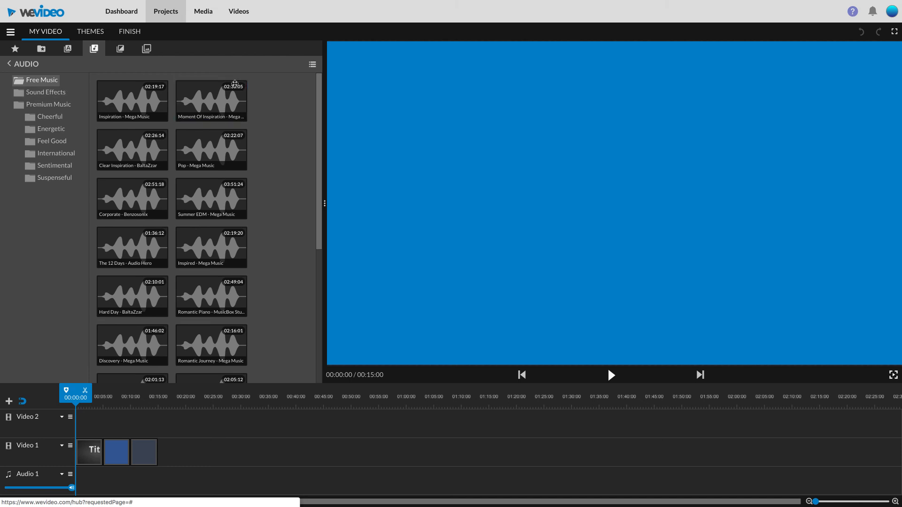
{"action": "left_click", "coordinate": [311, 66]}
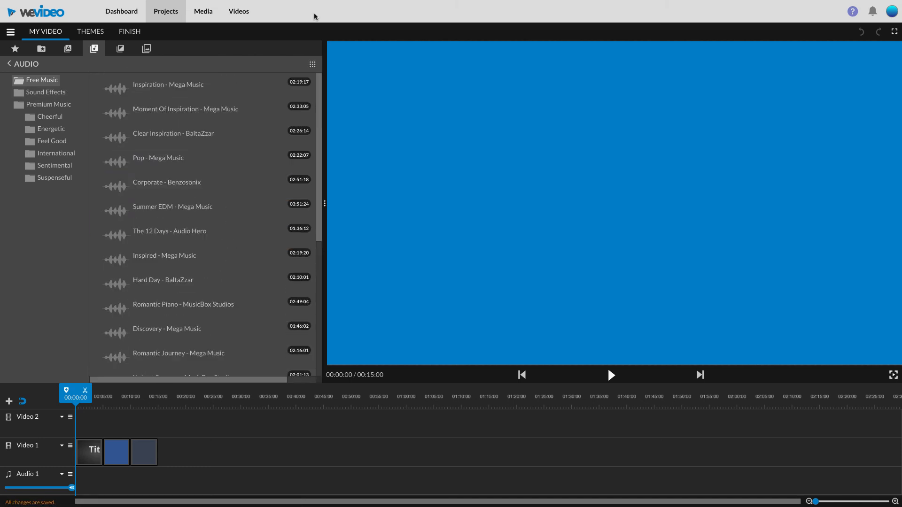
Preview the standard transitions Cross fade, Cross blur, Cross dissolve and Cross mosaic
{"action": "left_click", "coordinate": [121, 49]}
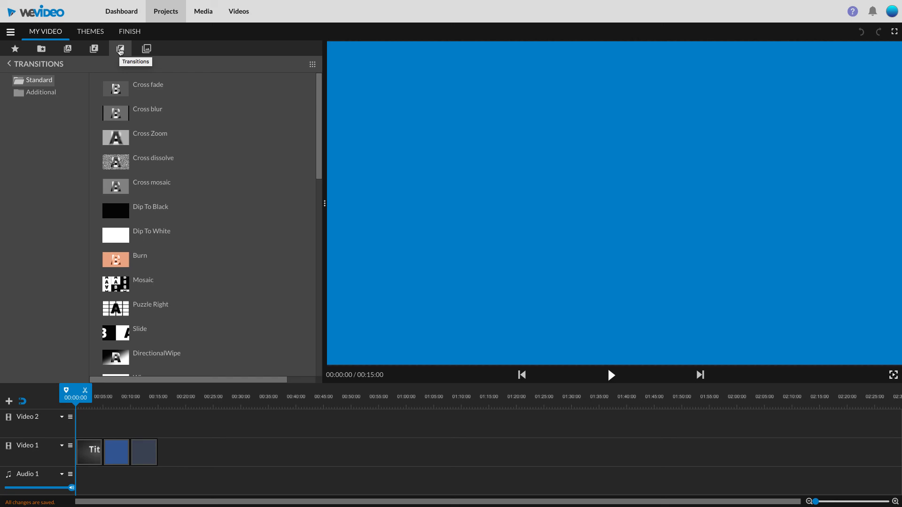
{"action": "left_click", "coordinate": [175, 86]}
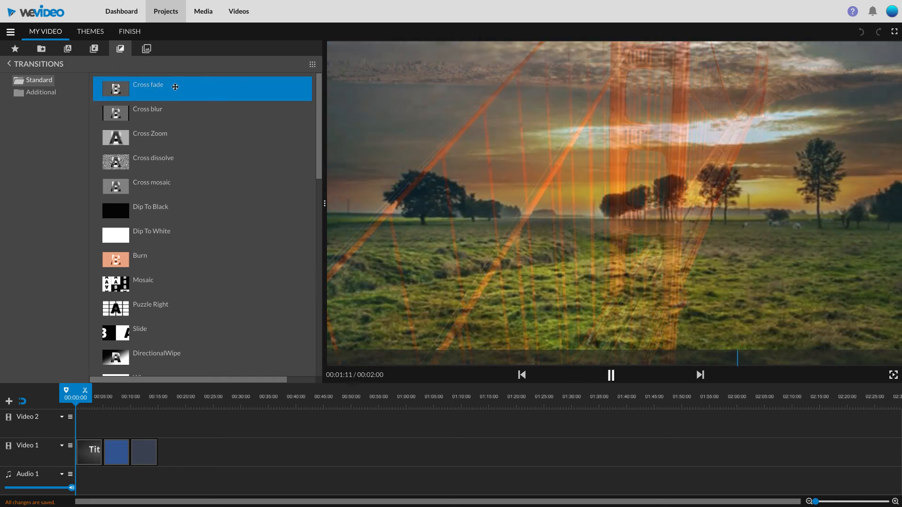
{"action": "left_click", "coordinate": [156, 116]}
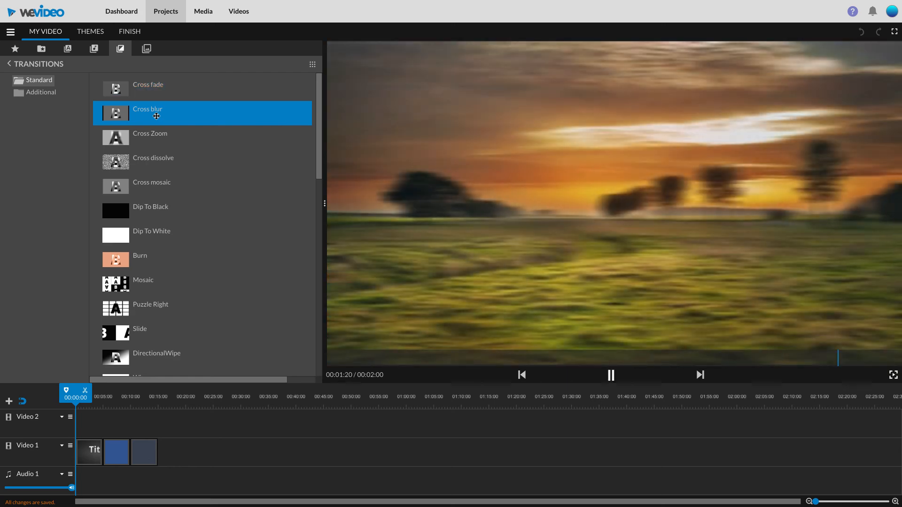
{"action": "left_click", "coordinate": [163, 161]}
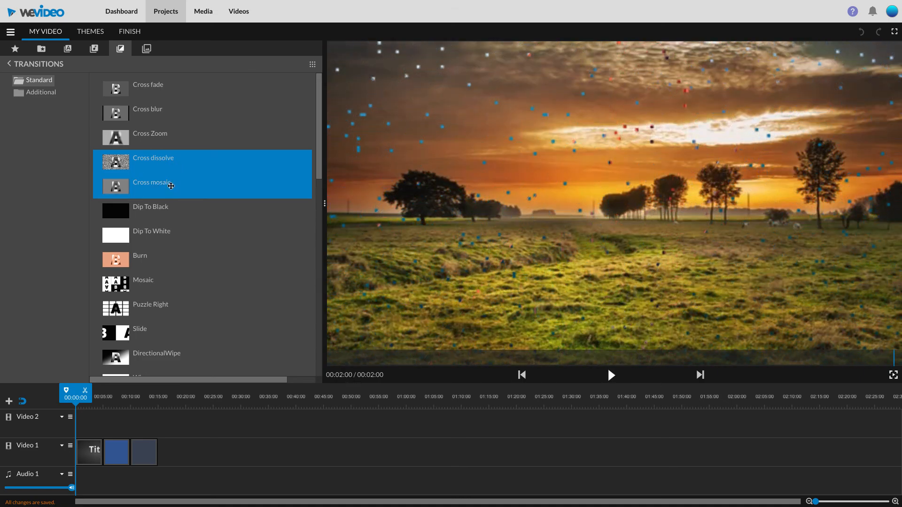
{"action": "left_click", "coordinate": [171, 186]}
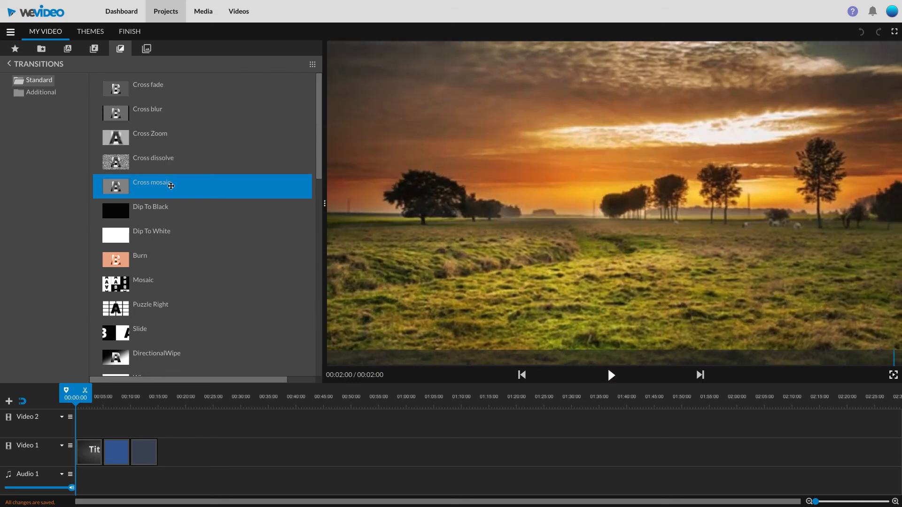
Preview the Falling grid and Sliding grid transitions from the Additional set
{"action": "left_click", "coordinate": [40, 94]}
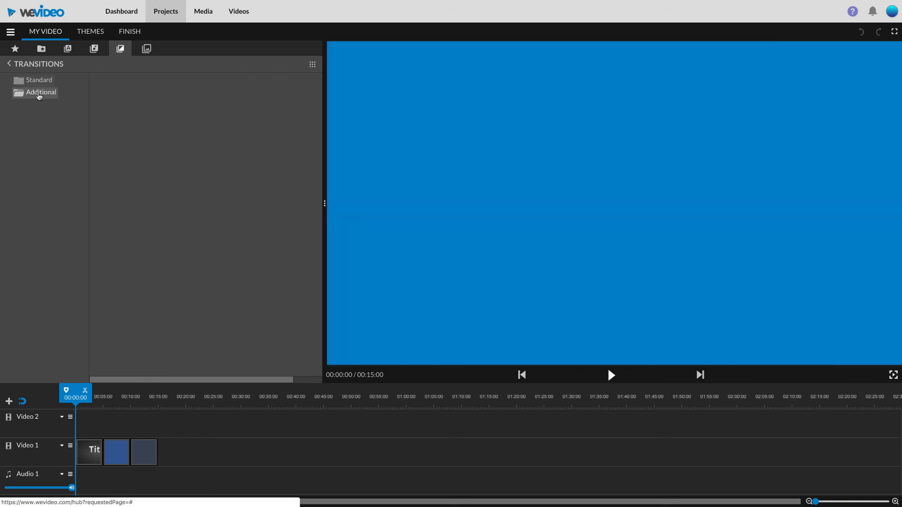
{"action": "left_click", "coordinate": [153, 135]}
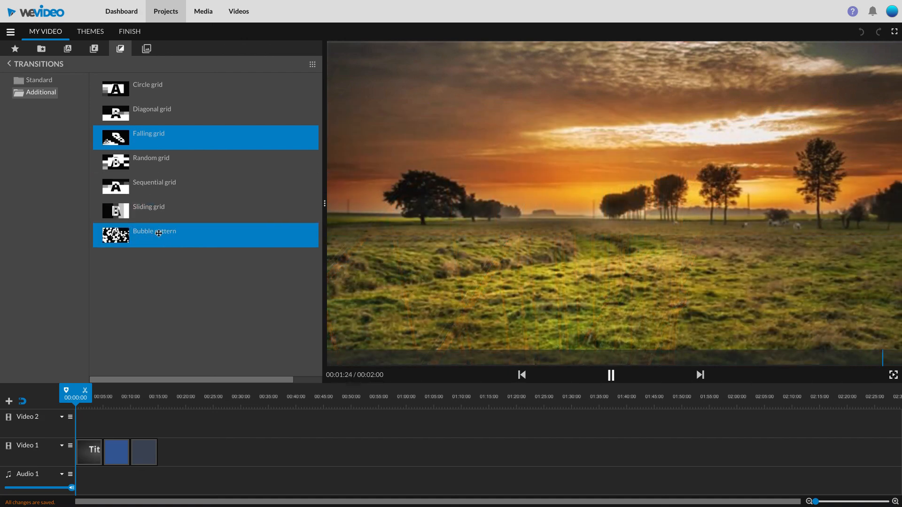
{"action": "left_click", "coordinate": [156, 212]}
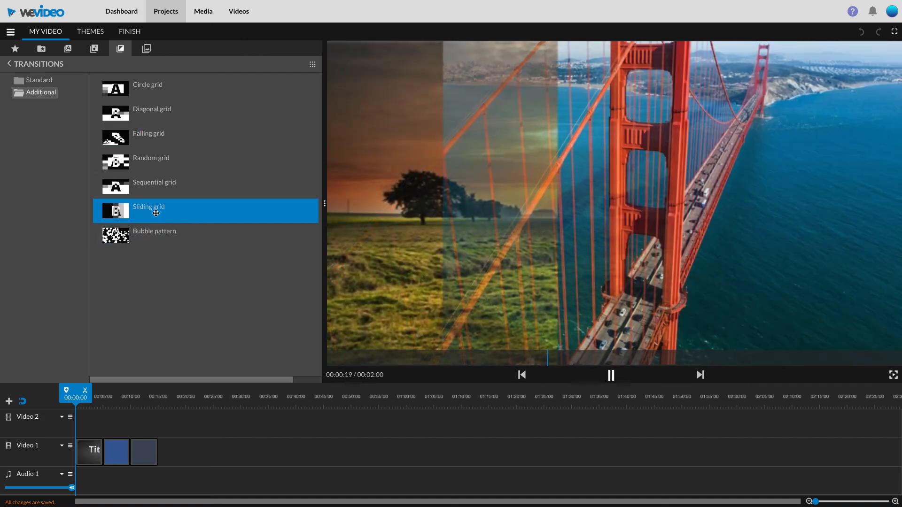
Review the media, text, audio and transitions libraries, and the Overlays and Frames in the graphics library
{"action": "left_click", "coordinate": [41, 49]}
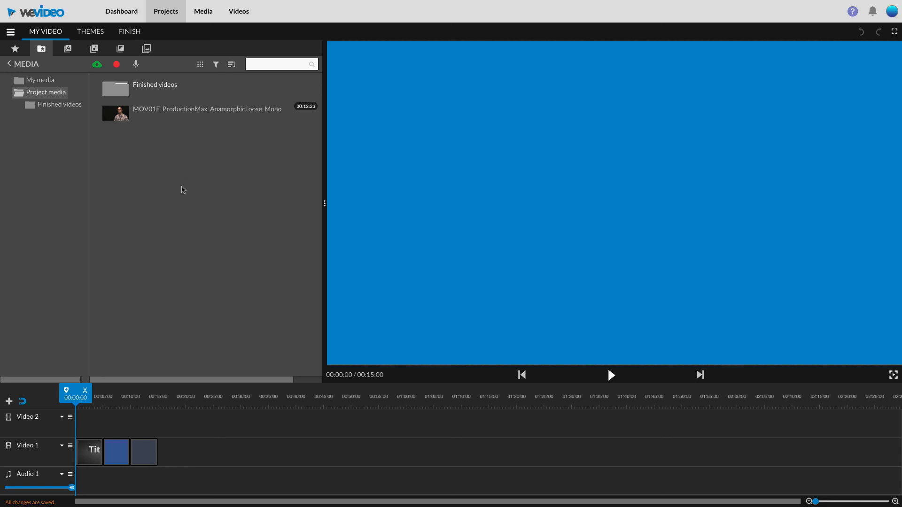
{"action": "left_click", "coordinate": [68, 49]}
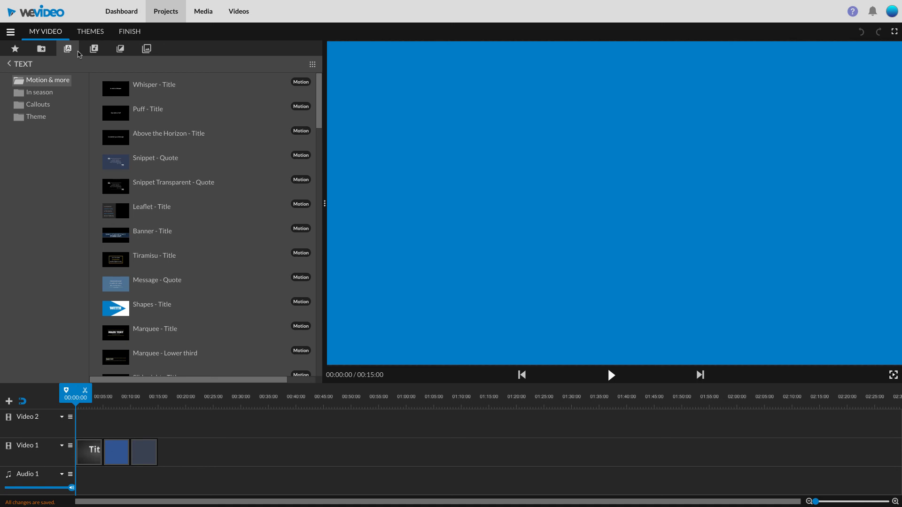
{"action": "left_click", "coordinate": [94, 50]}
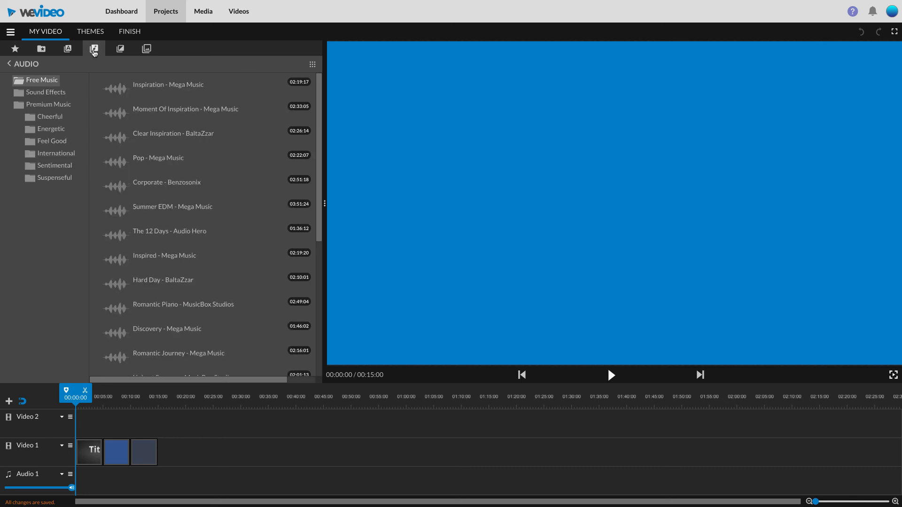
{"action": "left_click", "coordinate": [121, 51]}
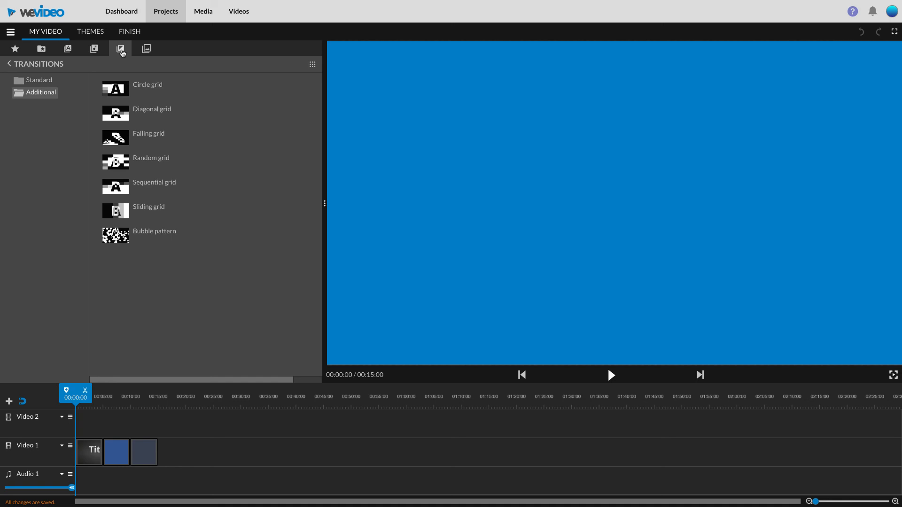
{"action": "left_click", "coordinate": [148, 50]}
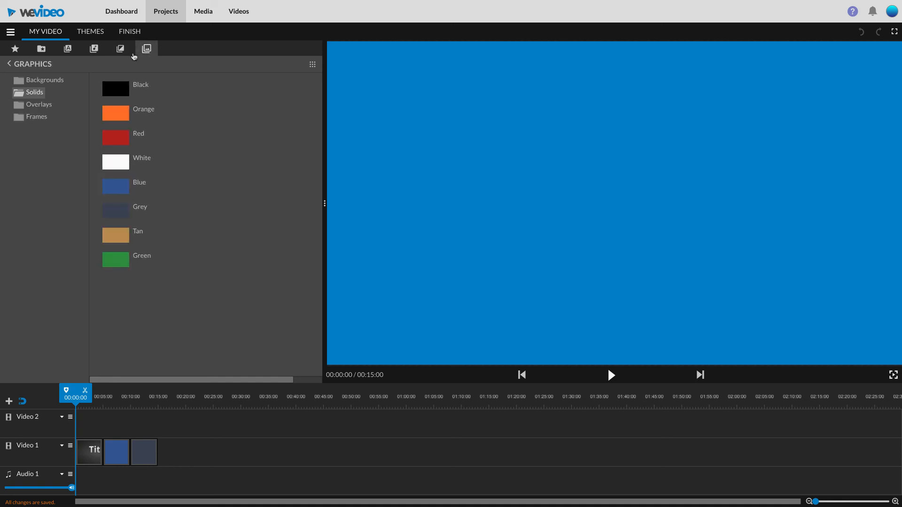
{"action": "left_click", "coordinate": [42, 104]}
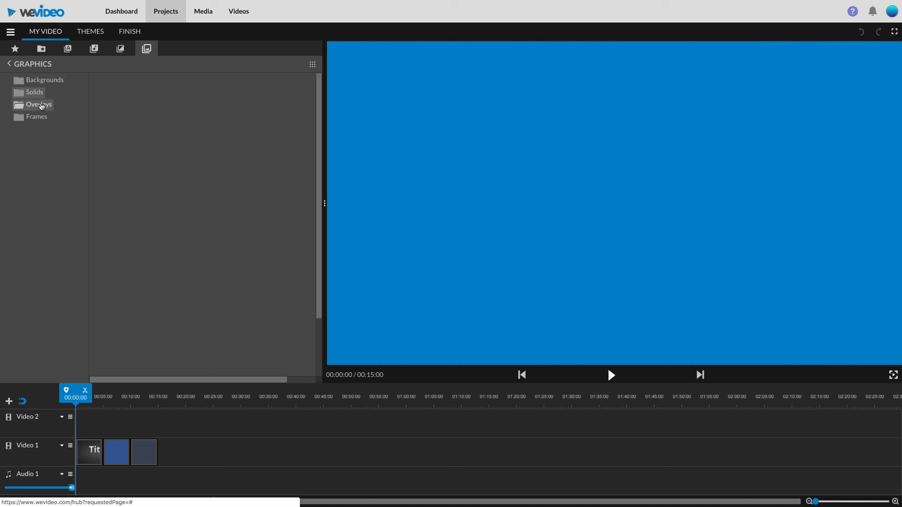
{"action": "left_click", "coordinate": [40, 118]}
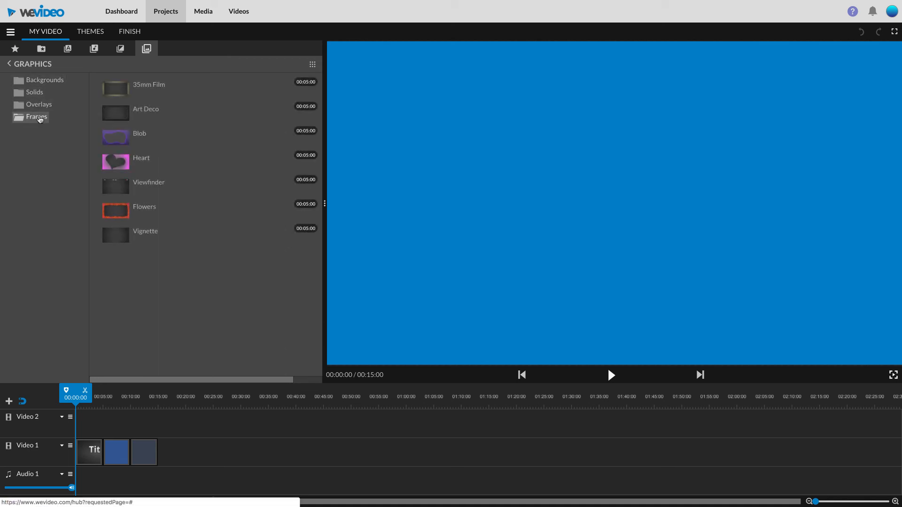